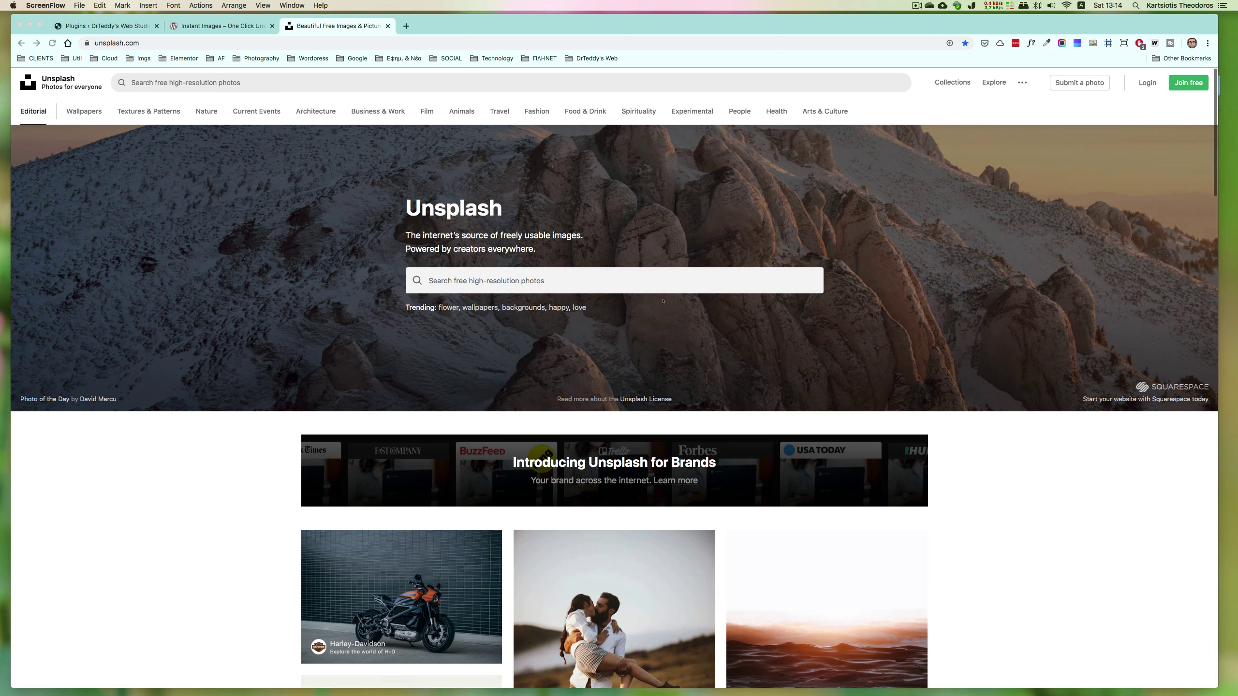
# Review the Unsplash home page and the Instant Images plugin page on WordPress.org, including its description and ratings.
pyautogui.scroll(-15, 785, 307)
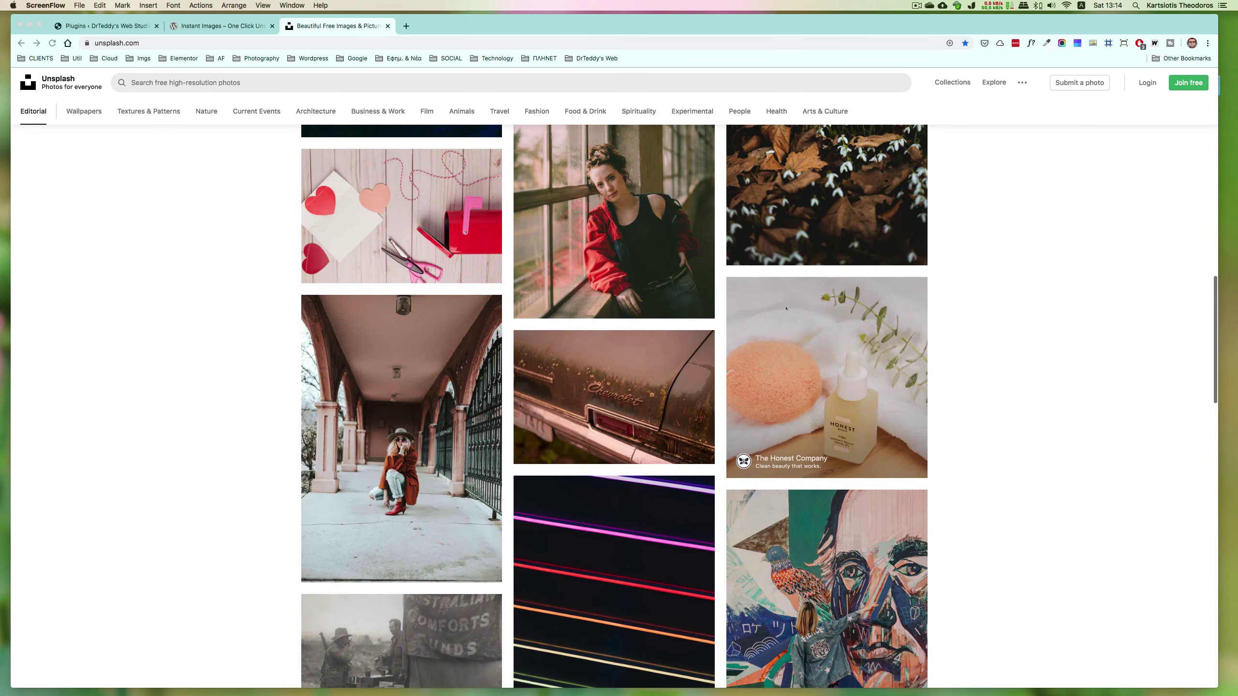
pyautogui.scroll(20, 776, 297)
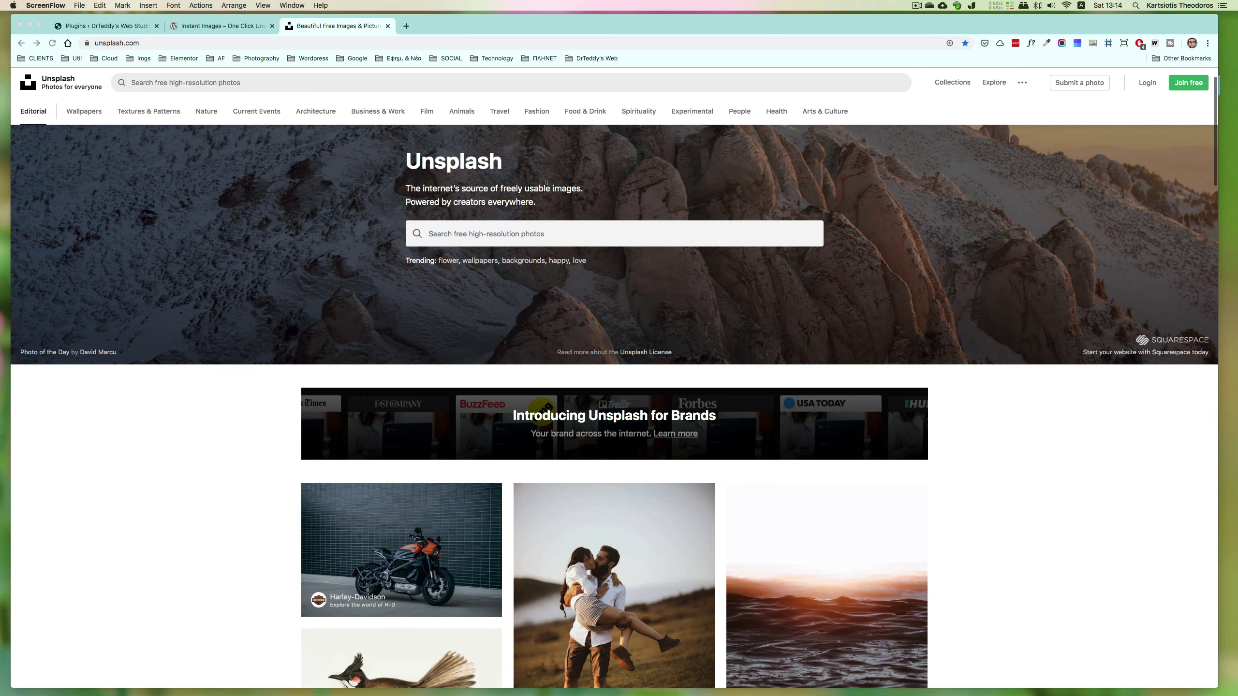
pyautogui.click(224, 27)
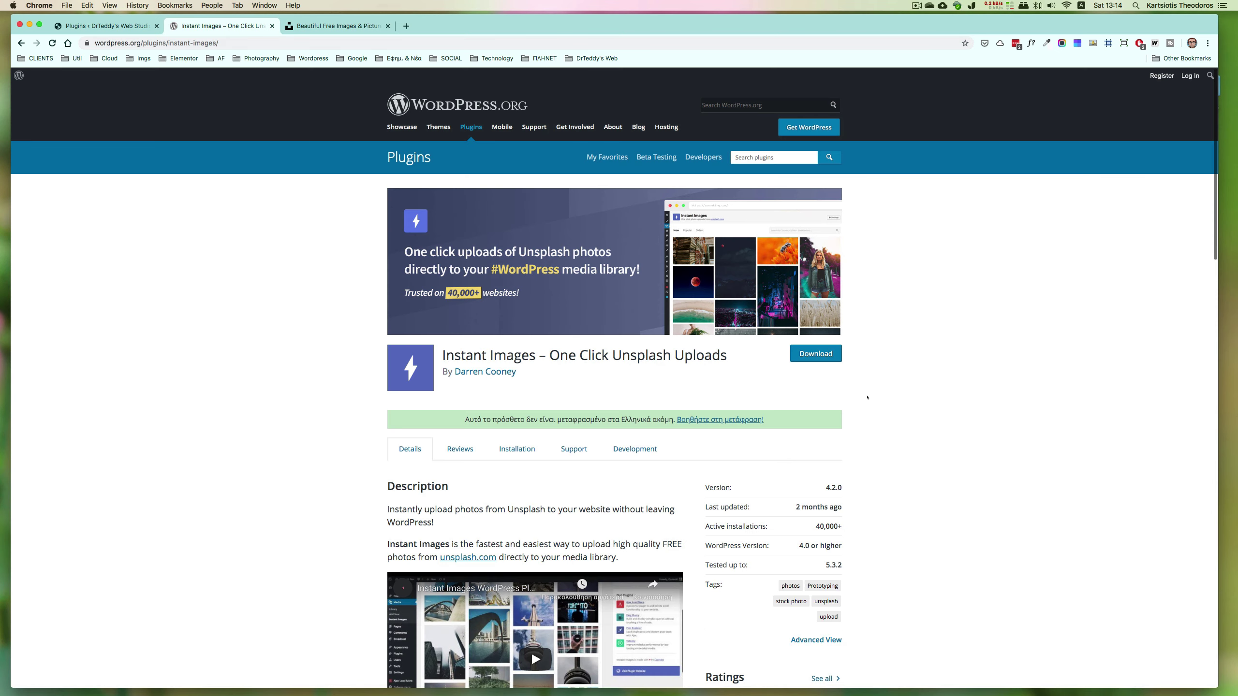
pyautogui.scroll(-6, 904, 412)
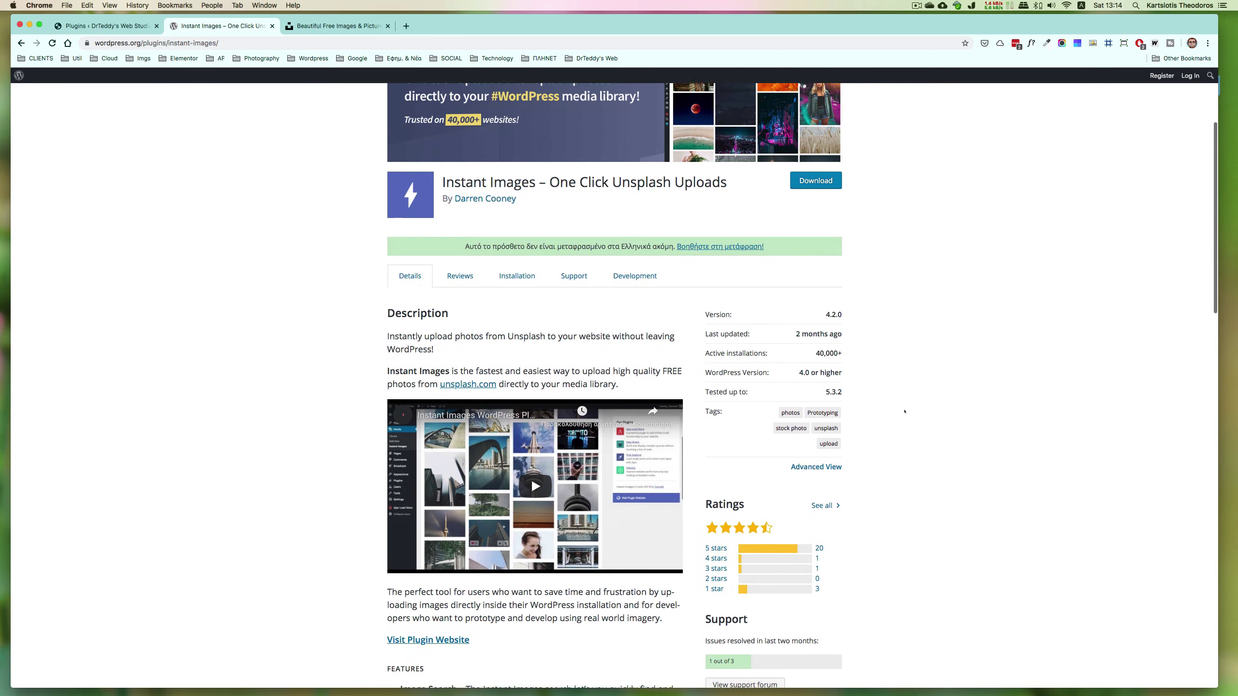
pyautogui.scroll(8, 905, 412)
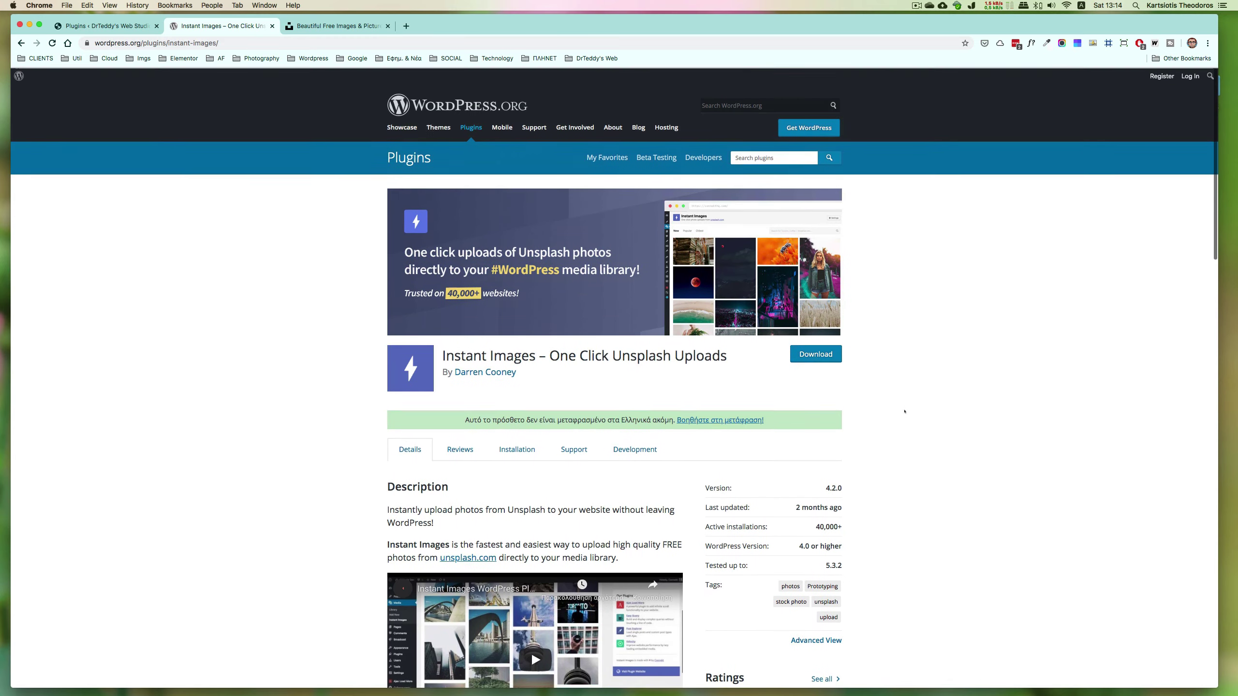
pyautogui.scroll(-3, 904, 412)
pyautogui.scroll(-2, 904, 412)
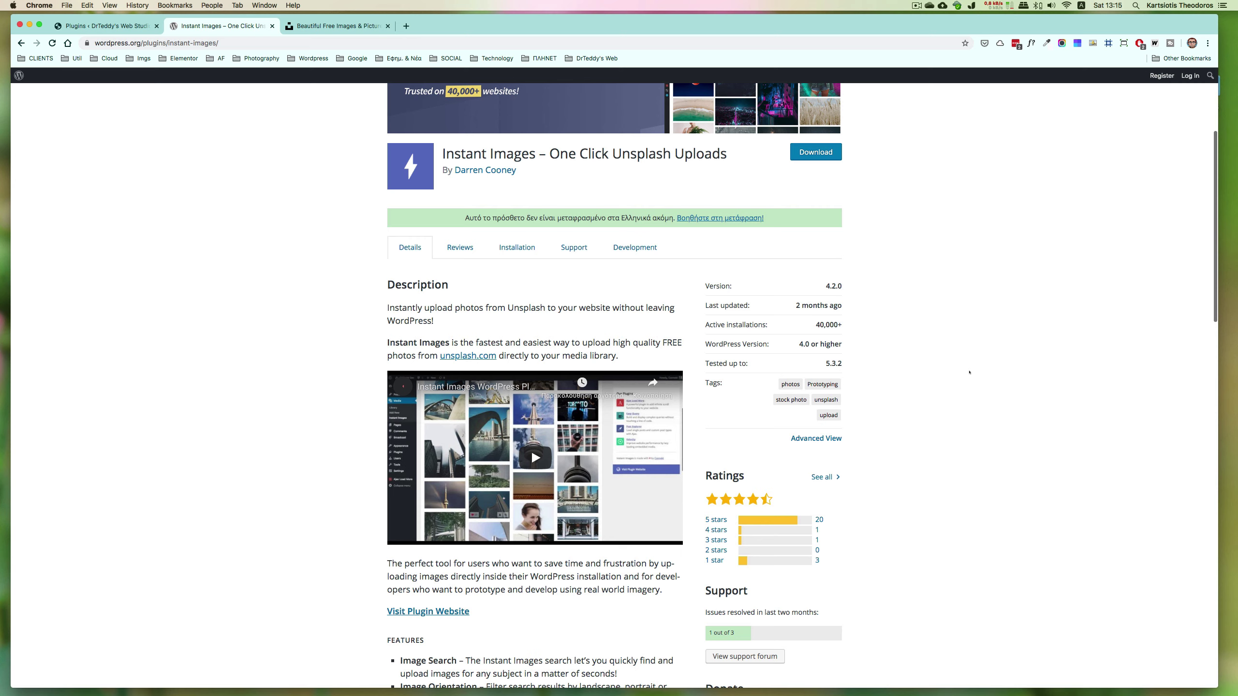
pyautogui.scroll(5, 969, 372)
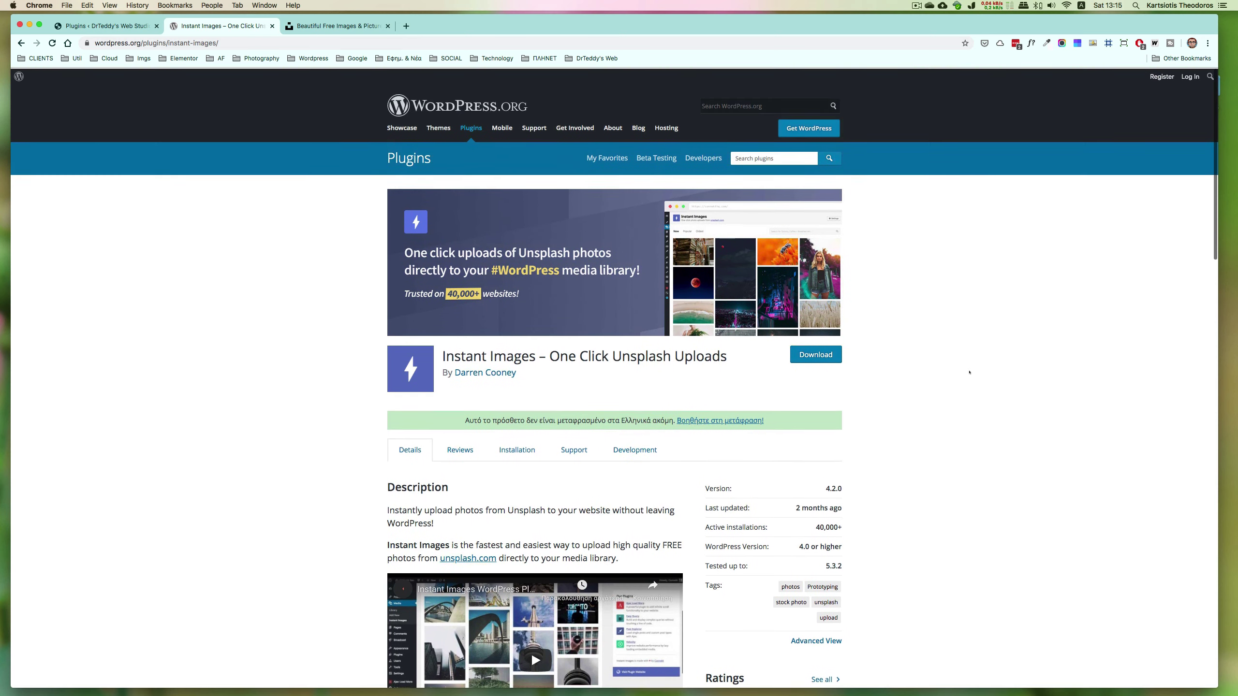
pyautogui.scroll(-3, 942, 363)
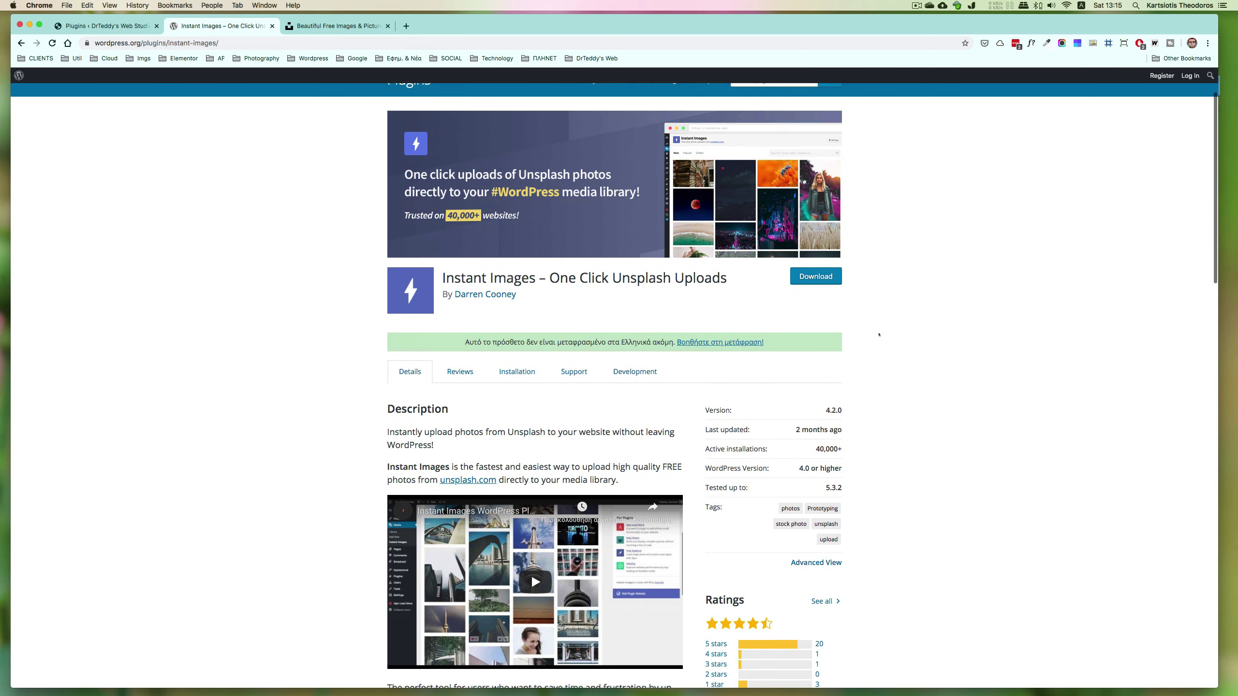
# In the site's WordPress admin, search for new plugins with "instant", and install and activate Instant Images – One Click Unsplash Uploads.
pyautogui.click(102, 25)
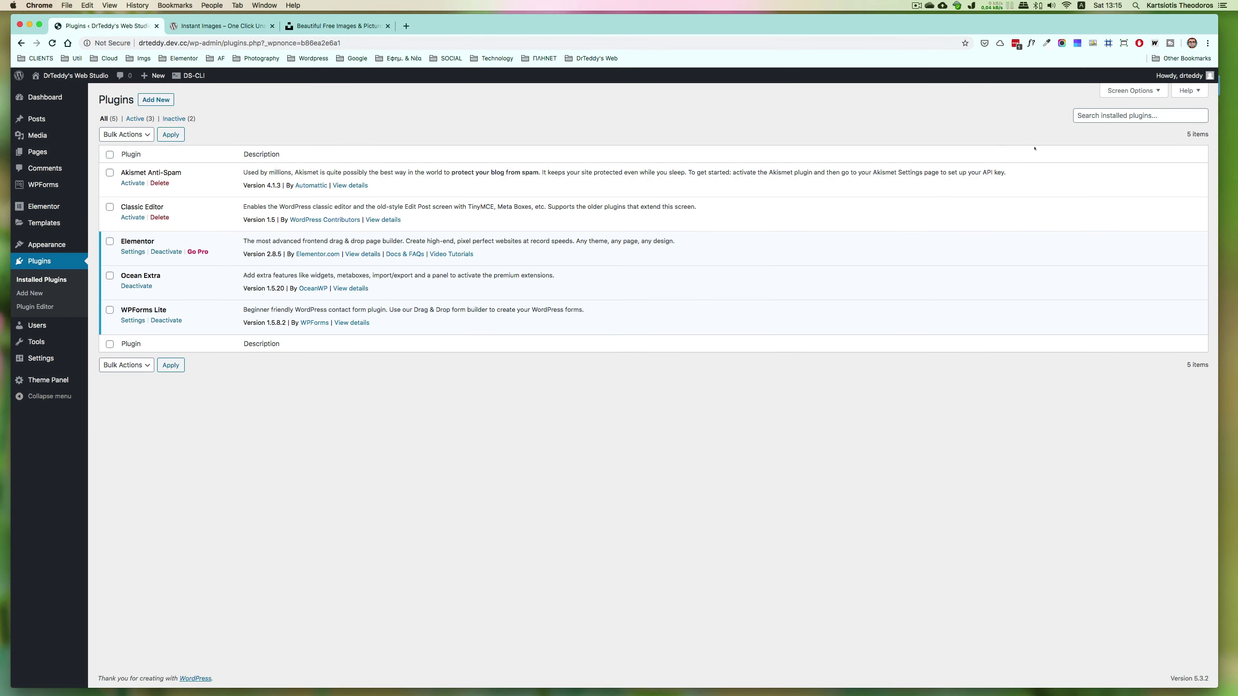
pyautogui.click(1113, 116)
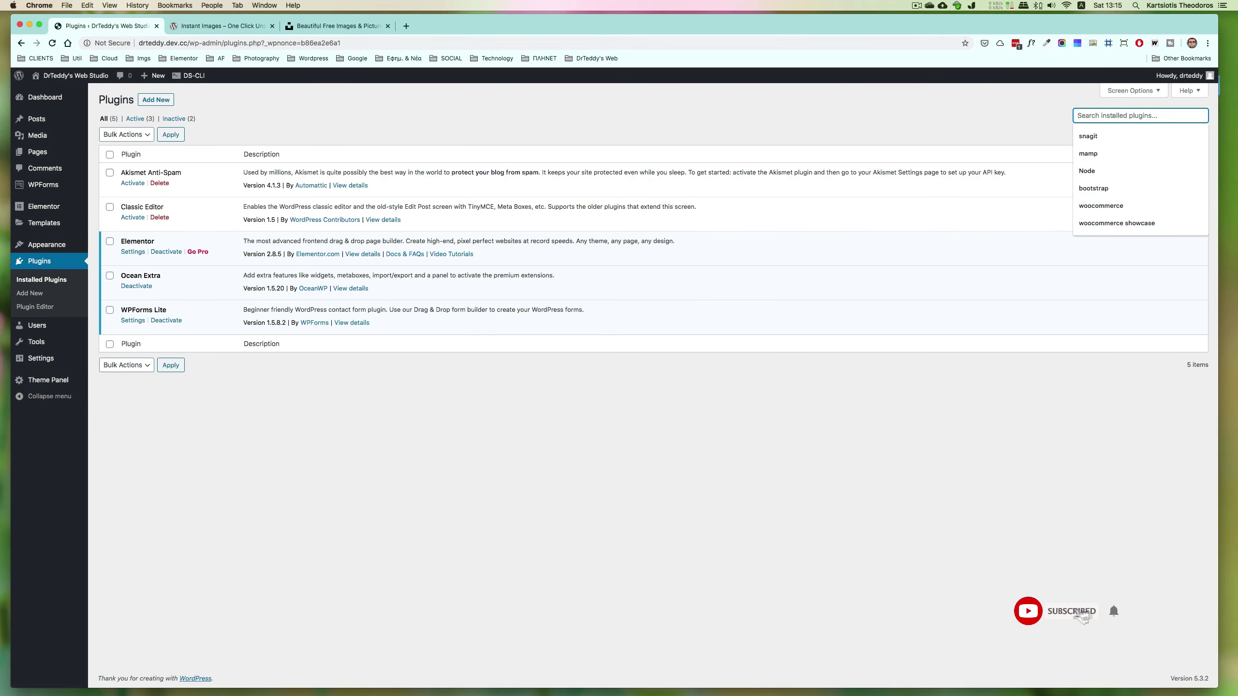
pyautogui.click(479, 119)
pyautogui.click(151, 100)
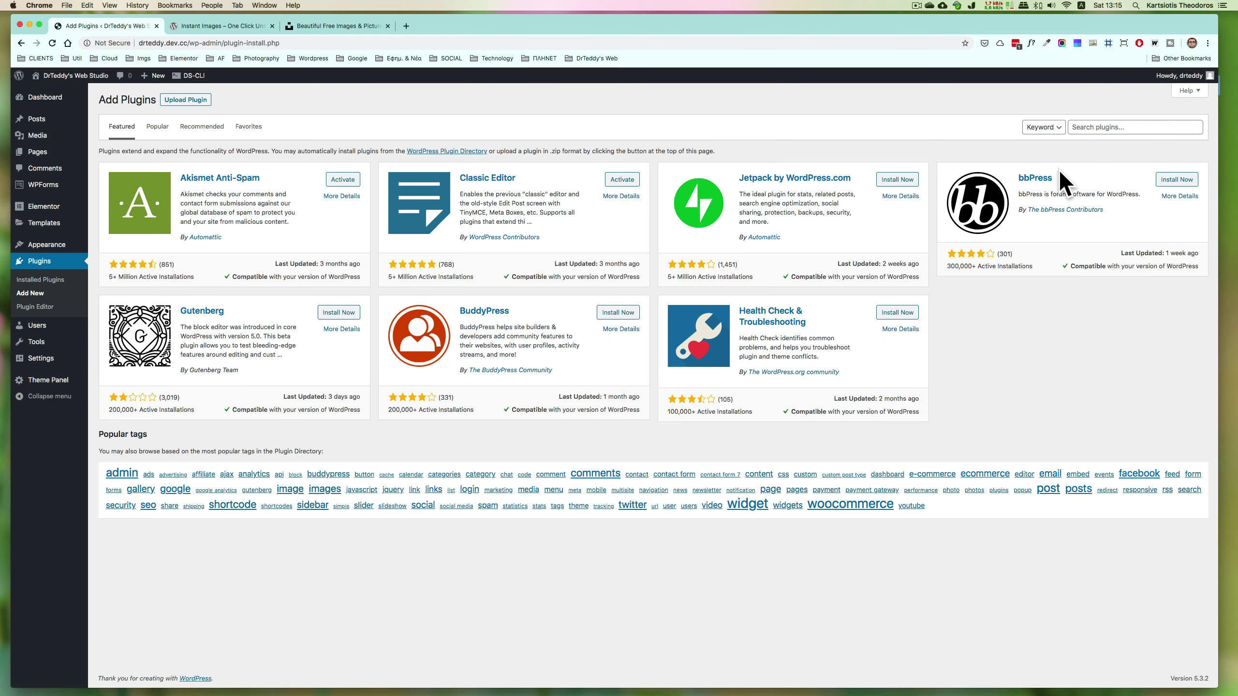
pyautogui.click(1109, 127)
pyautogui.write('instant')
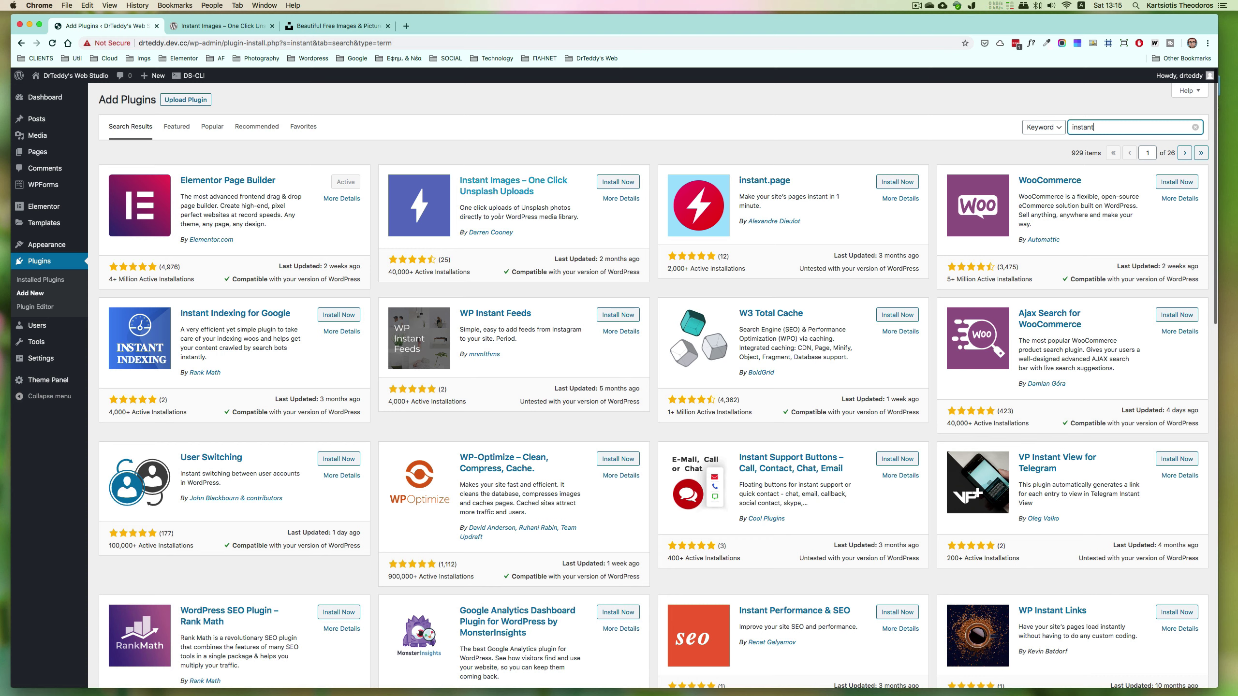
pyautogui.click(632, 182)
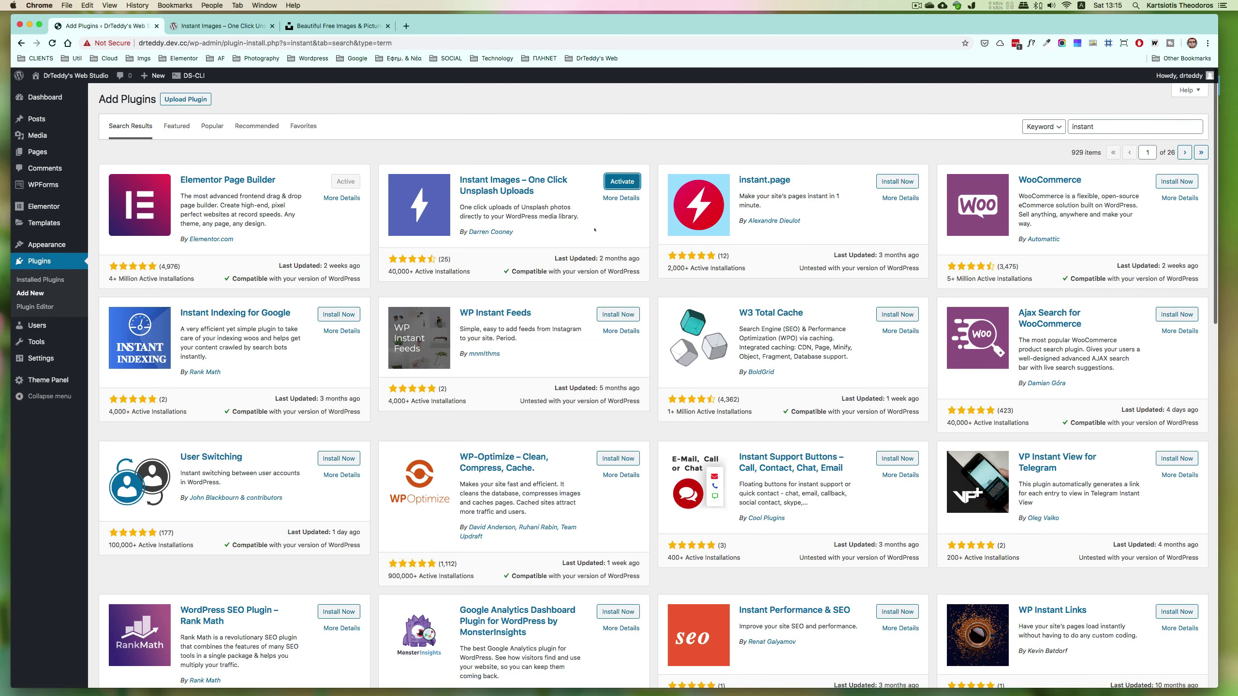
pyautogui.click(629, 184)
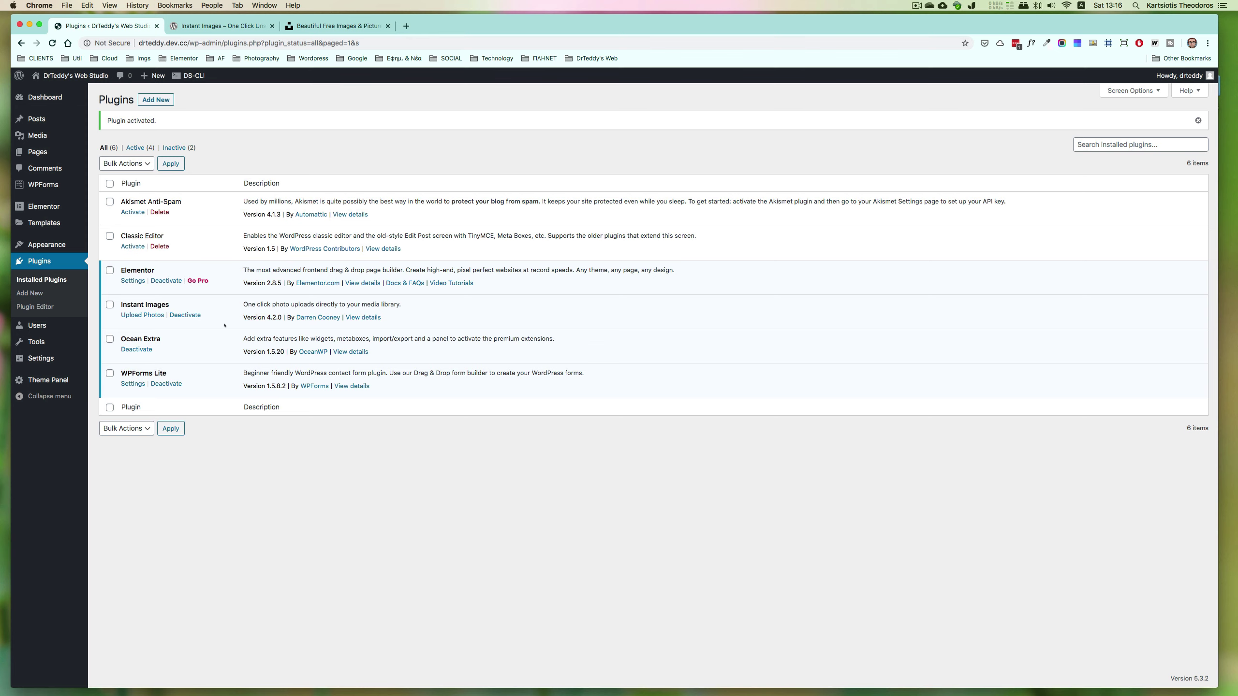
# Open the Instant Images page in the site's media section.
pyautogui.moveTo(45, 357)
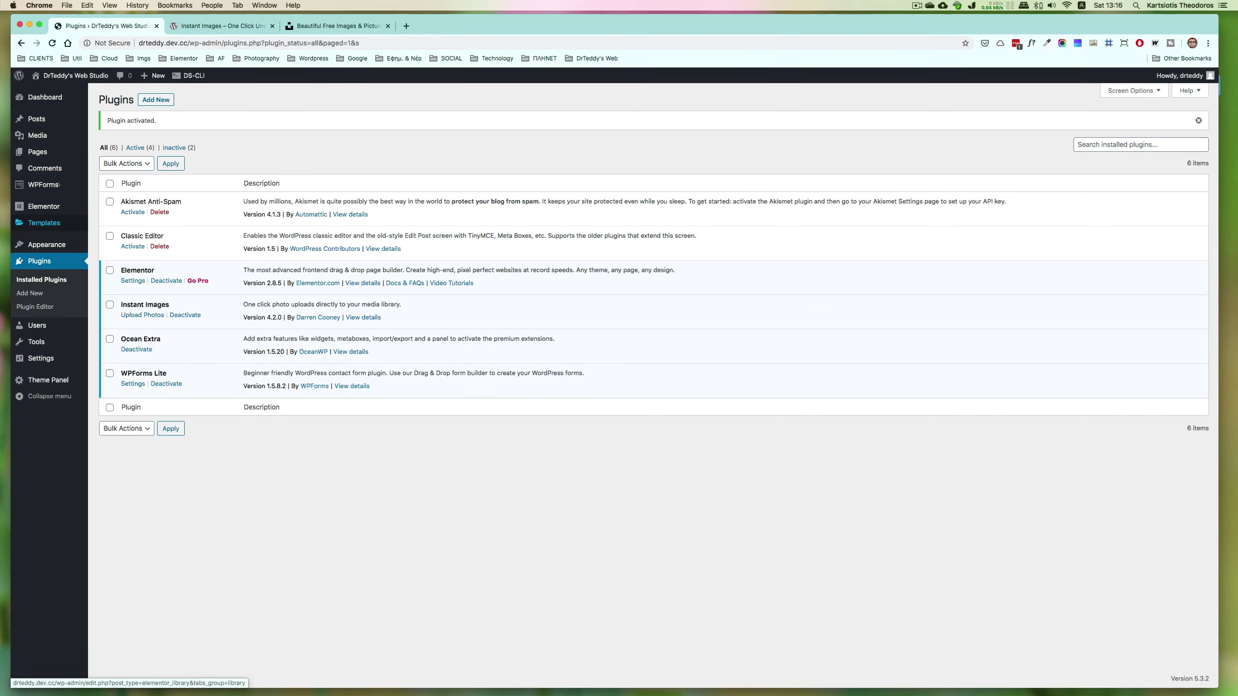
pyautogui.moveTo(43, 136)
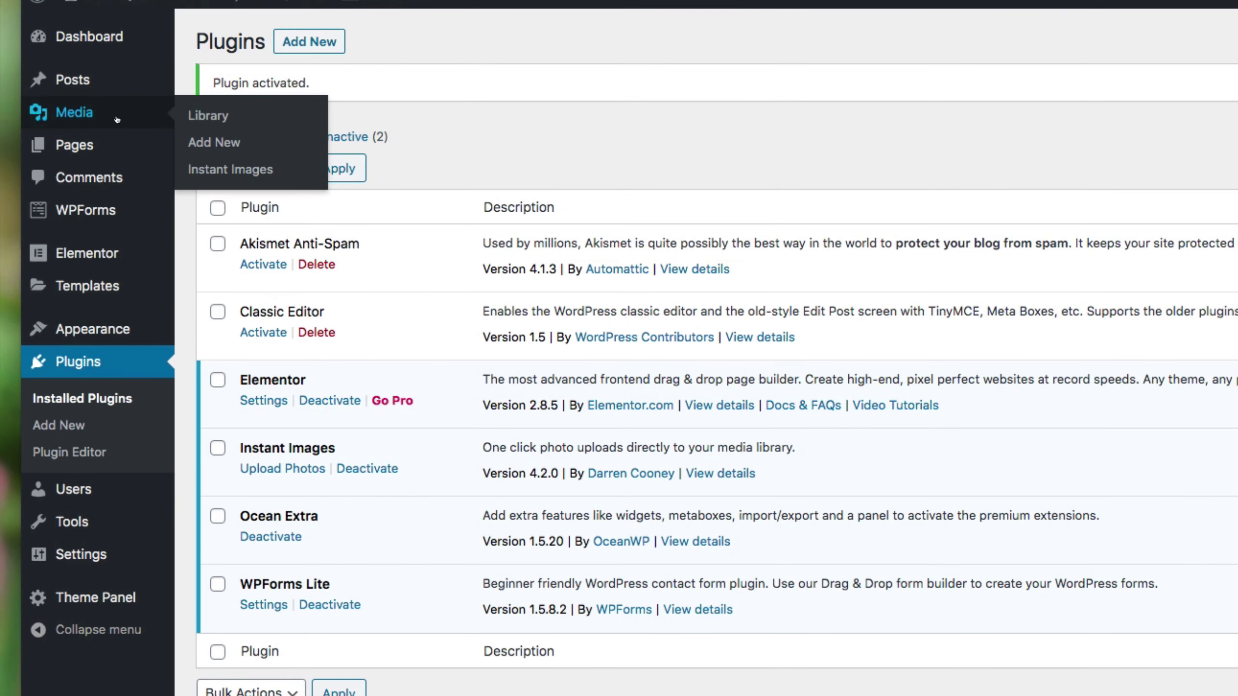
pyautogui.click(243, 172)
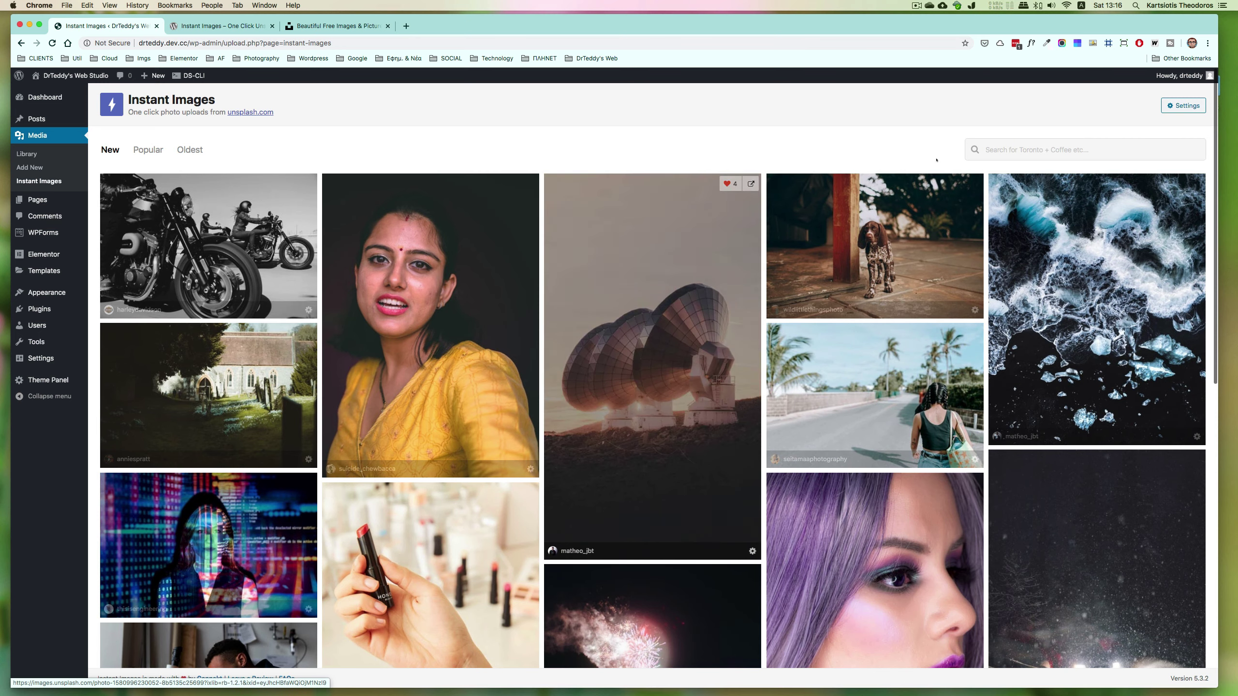
# Search the Instant Images photos for "computer", look over the results and clear the search.
pyautogui.click(1026, 148)
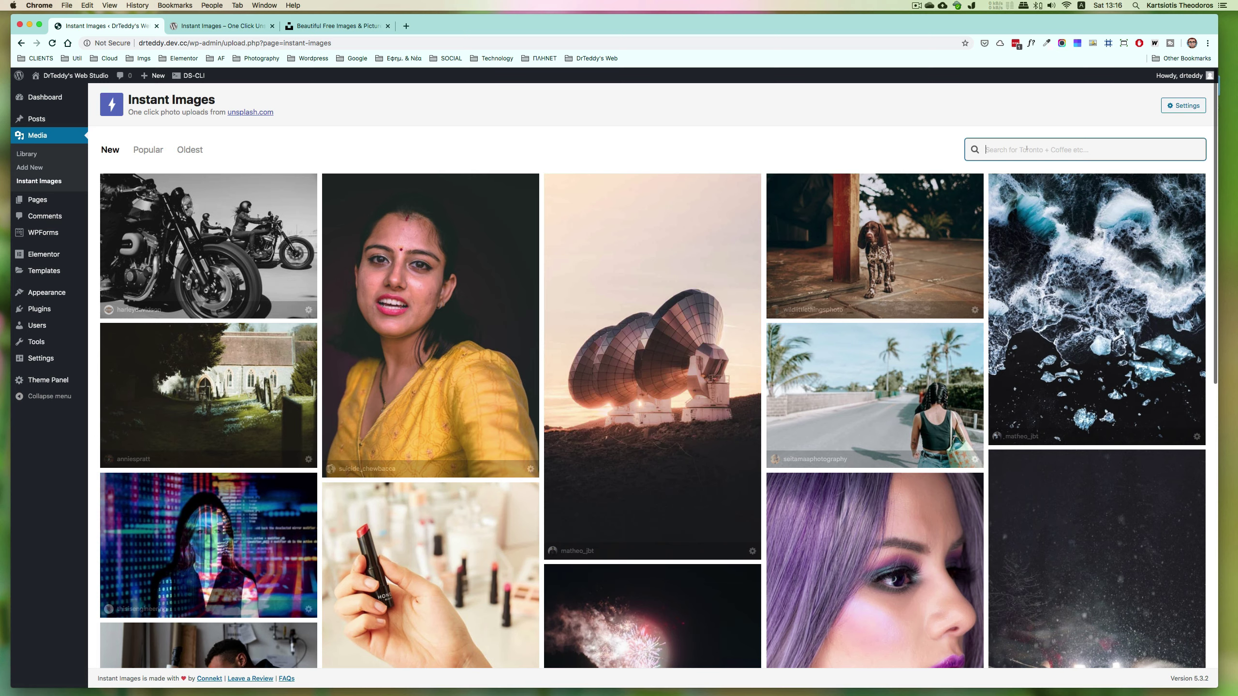
pyautogui.write('computer')
pyautogui.press('Return')
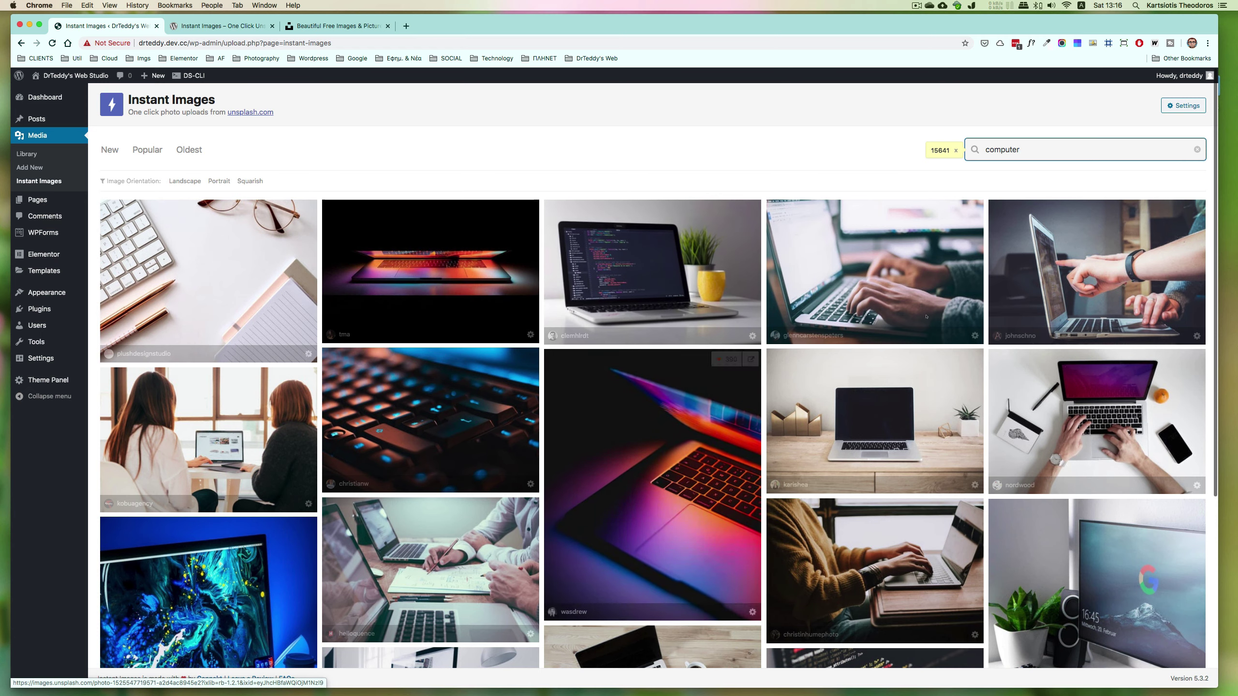
pyautogui.scroll(-1, 765, 322)
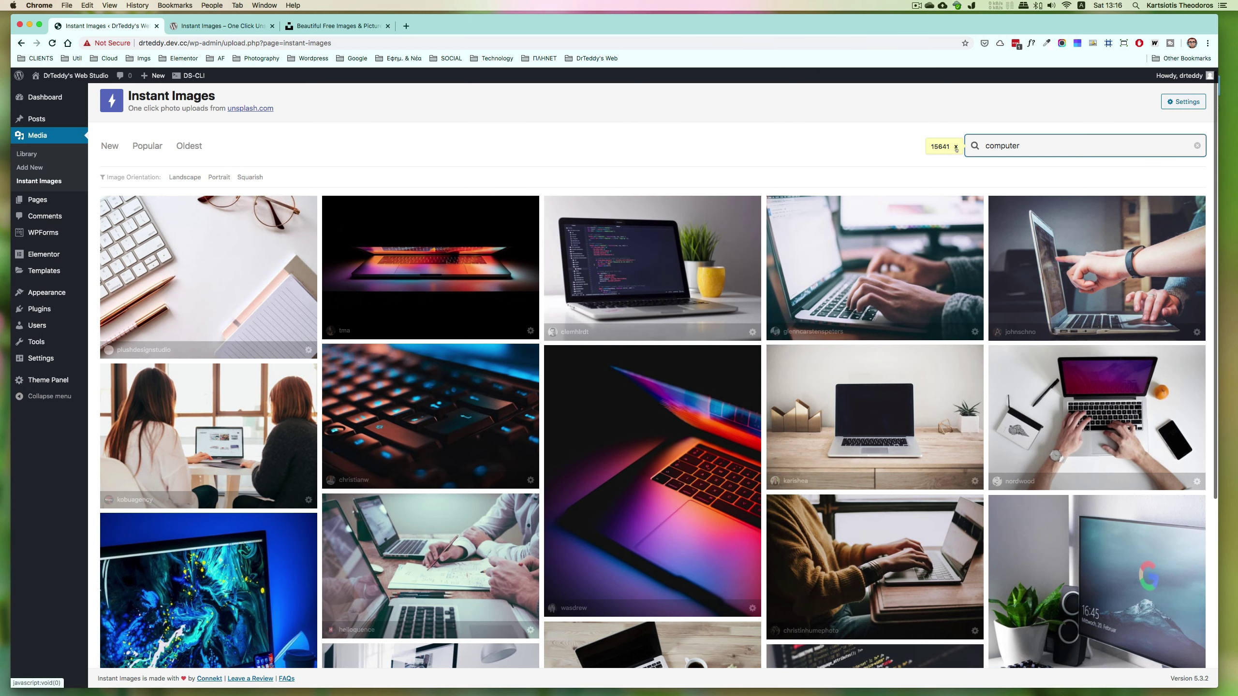
pyautogui.click(955, 147)
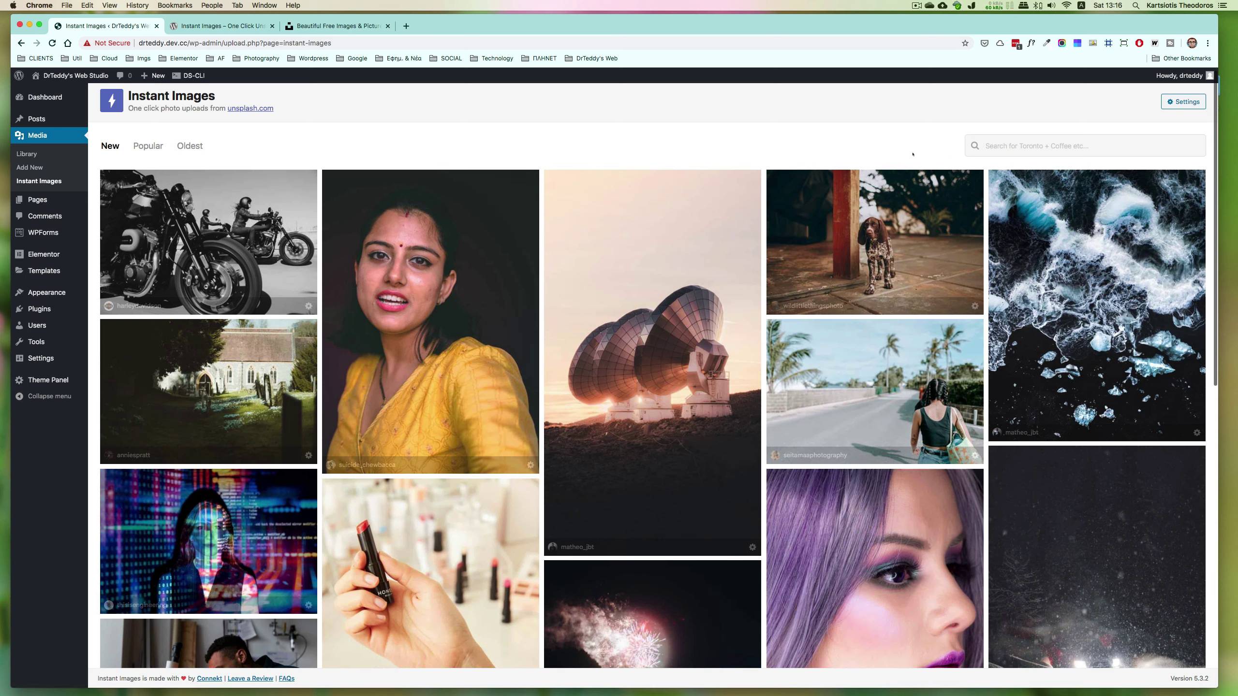
# Set the Instant Images maximum upload width to 1280 and height to 720, and save the settings.
pyautogui.click(1178, 102)
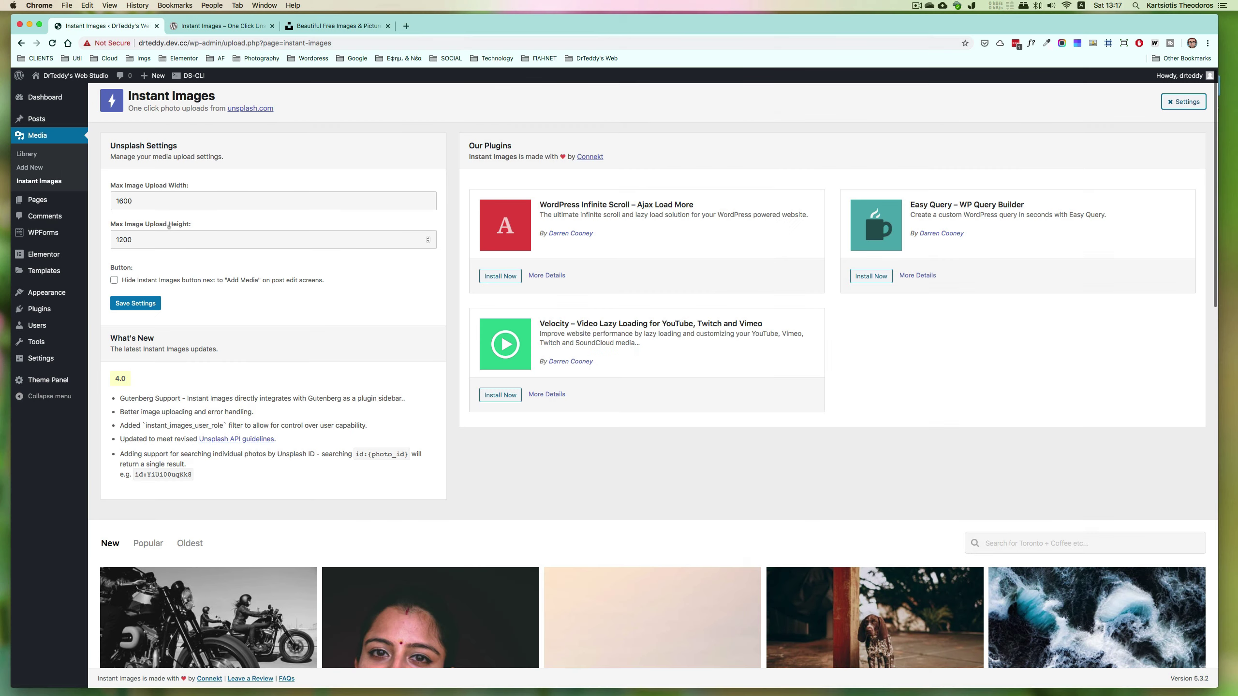
pyautogui.doubleClick(141, 201)
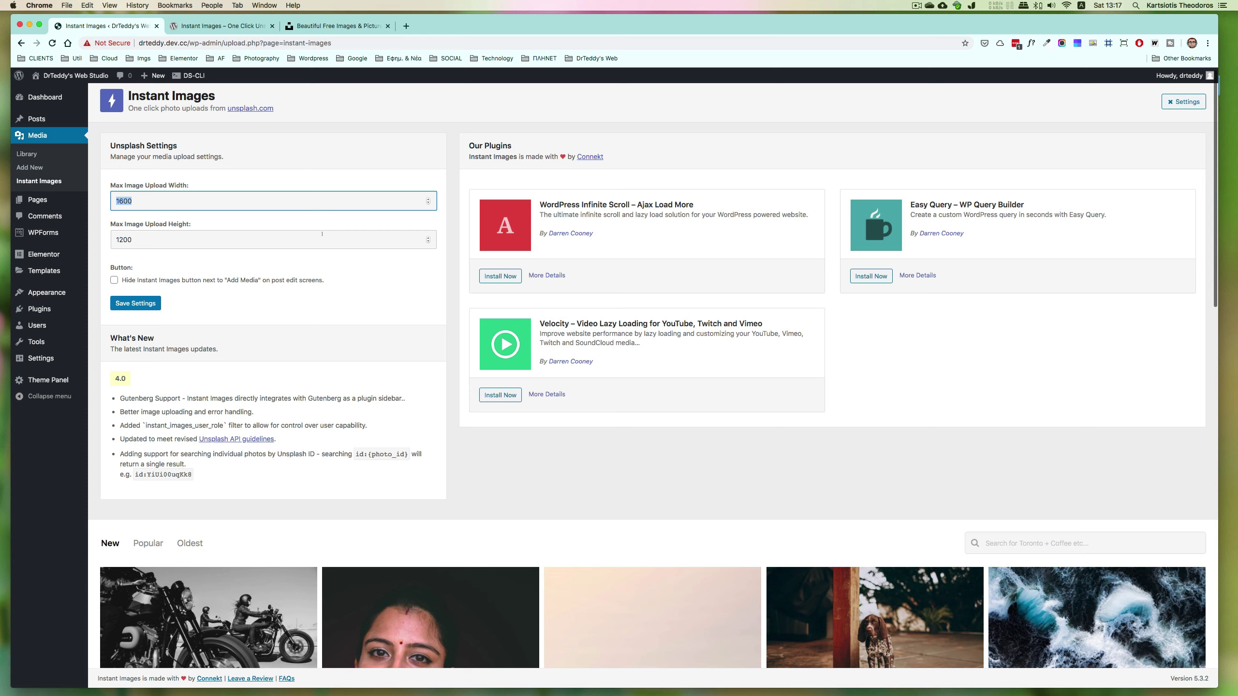
pyautogui.write('1280')
pyautogui.press('Tab')
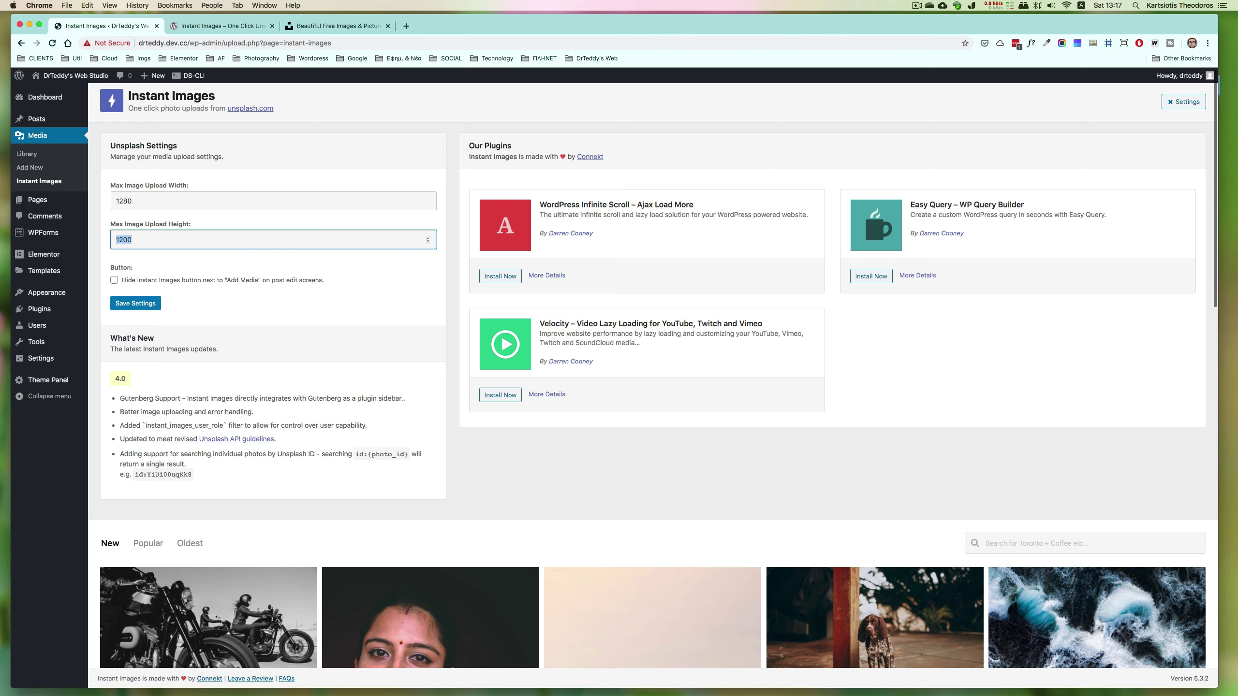
pyautogui.write('720')
pyautogui.click(139, 303)
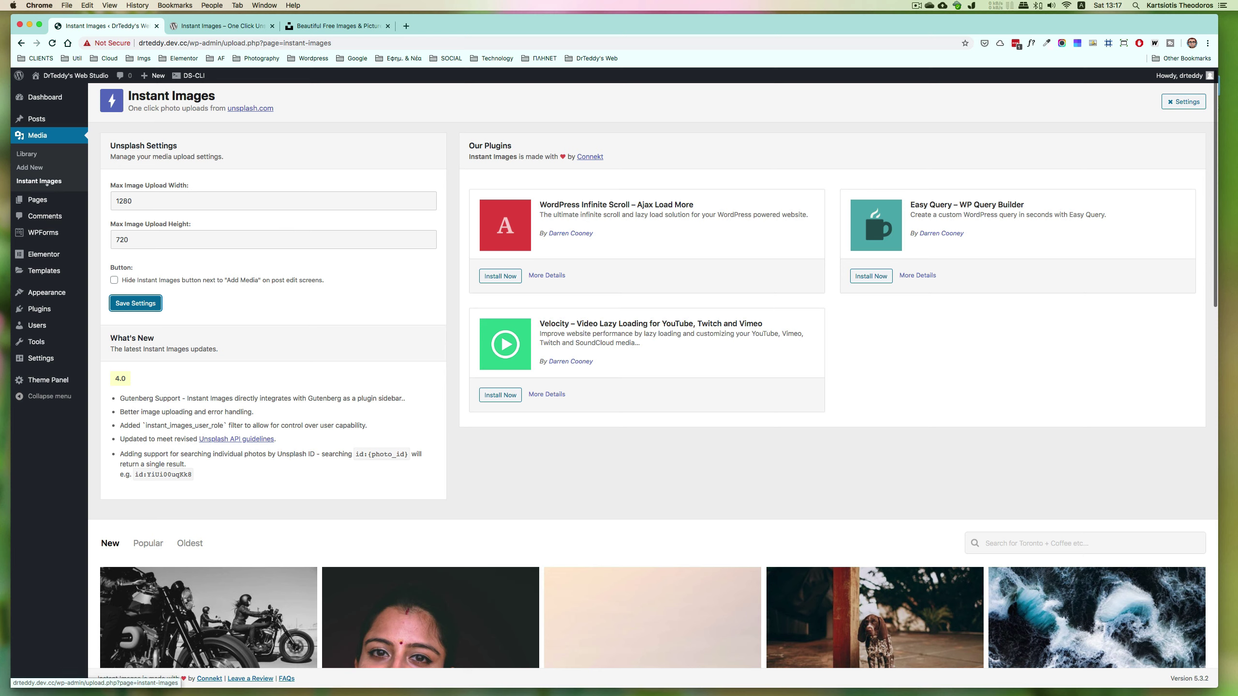
# Reload the Instant Images page and search its photos for "mountains".
pyautogui.press('Return')
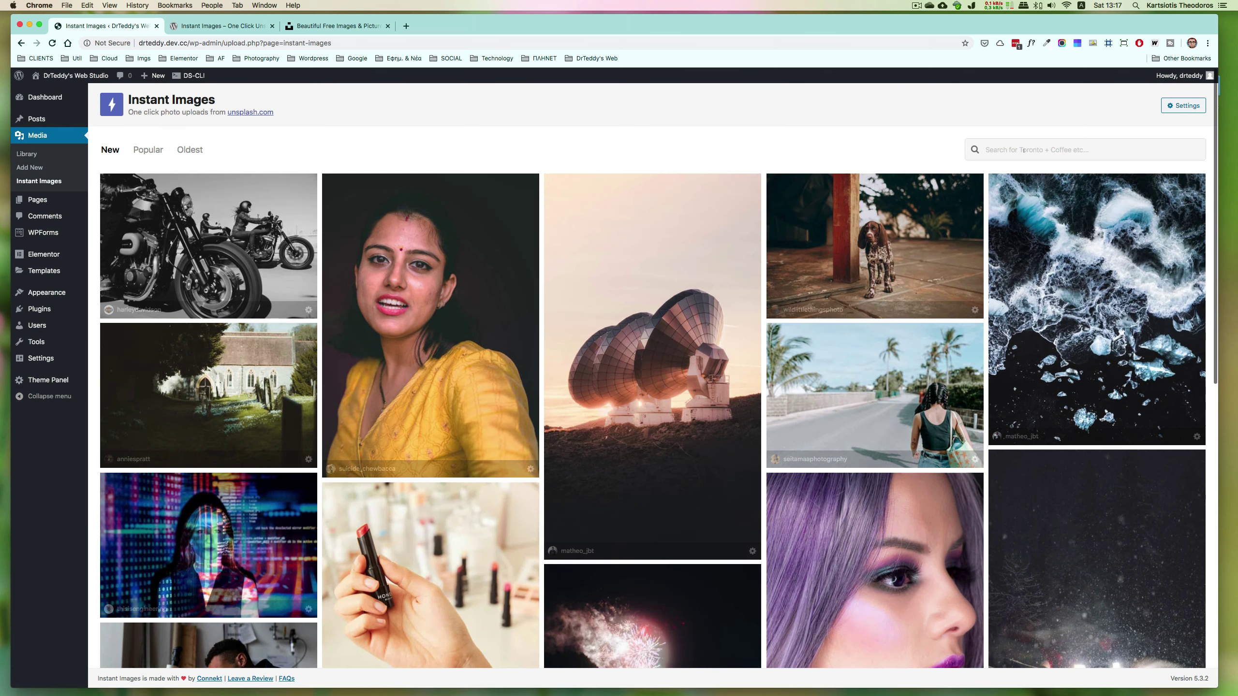
pyautogui.click(1023, 150)
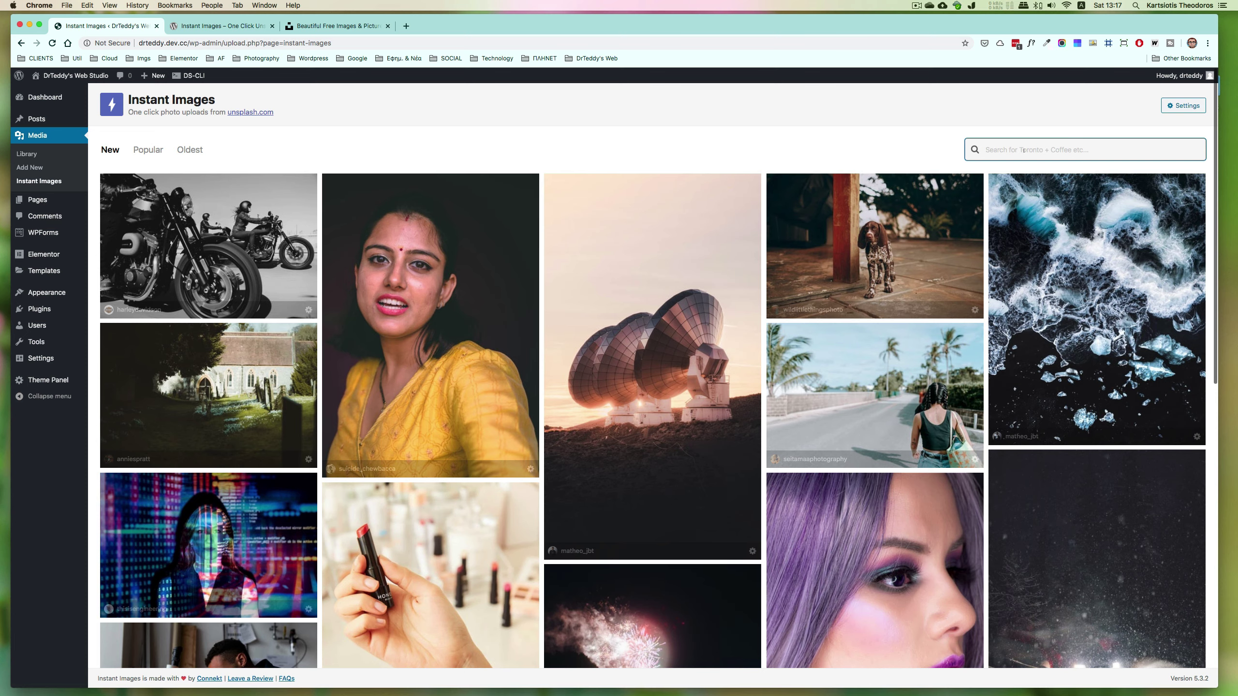
pyautogui.write('mountains')
pyautogui.press('Return')
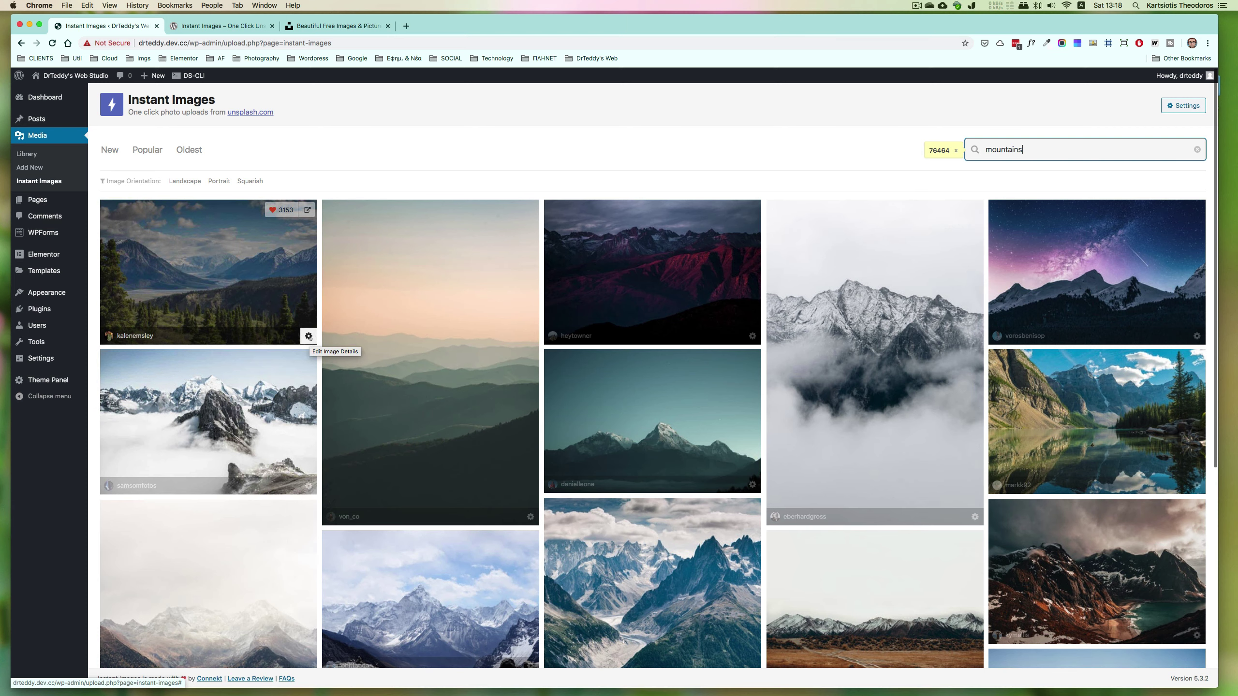
# Examine the editable filename, title, alt text and caption of the first mountain photo, and cancel the edit.
pyautogui.click(309, 336)
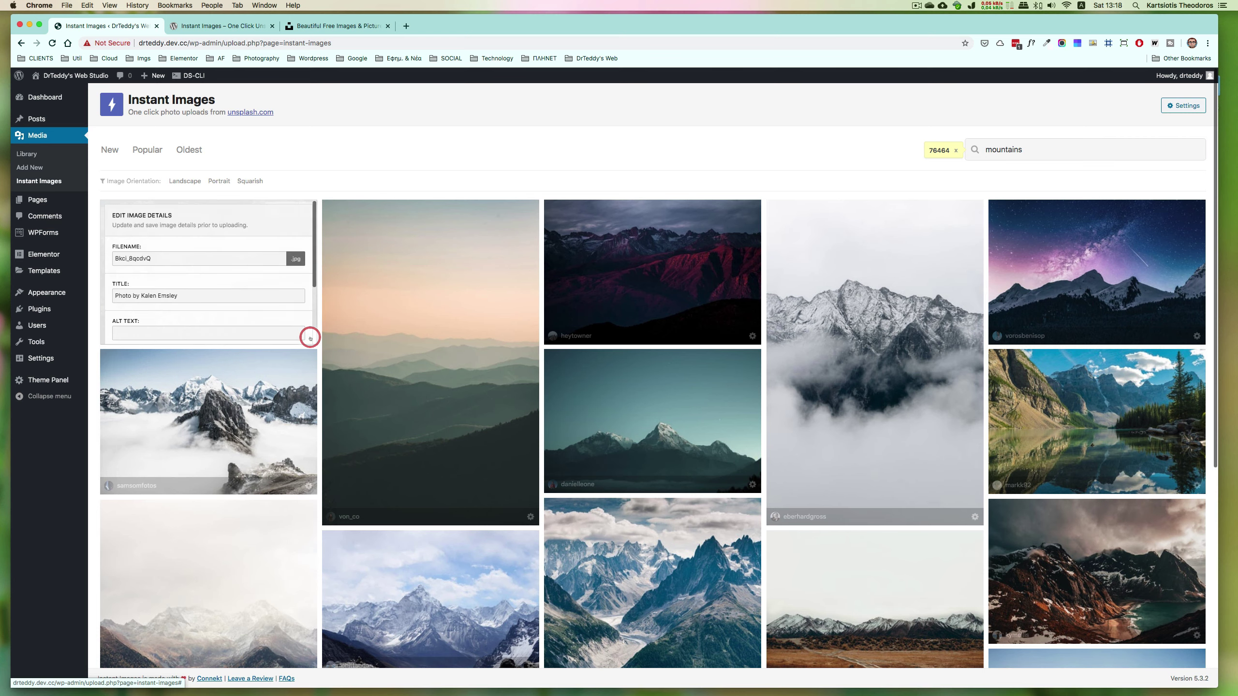
pyautogui.scroll(-1, 225, 265)
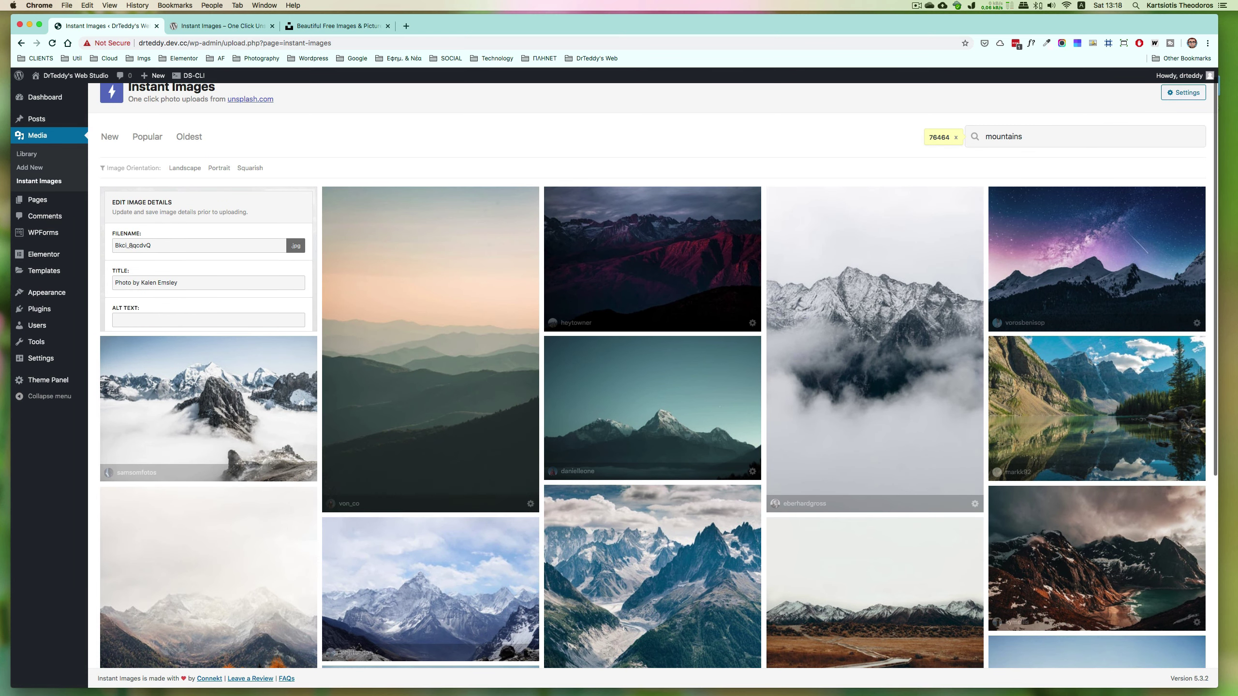
pyautogui.click(129, 245)
pyautogui.click(180, 245)
pyautogui.scroll(-2, 217, 259)
pyautogui.scroll(-3, 218, 259)
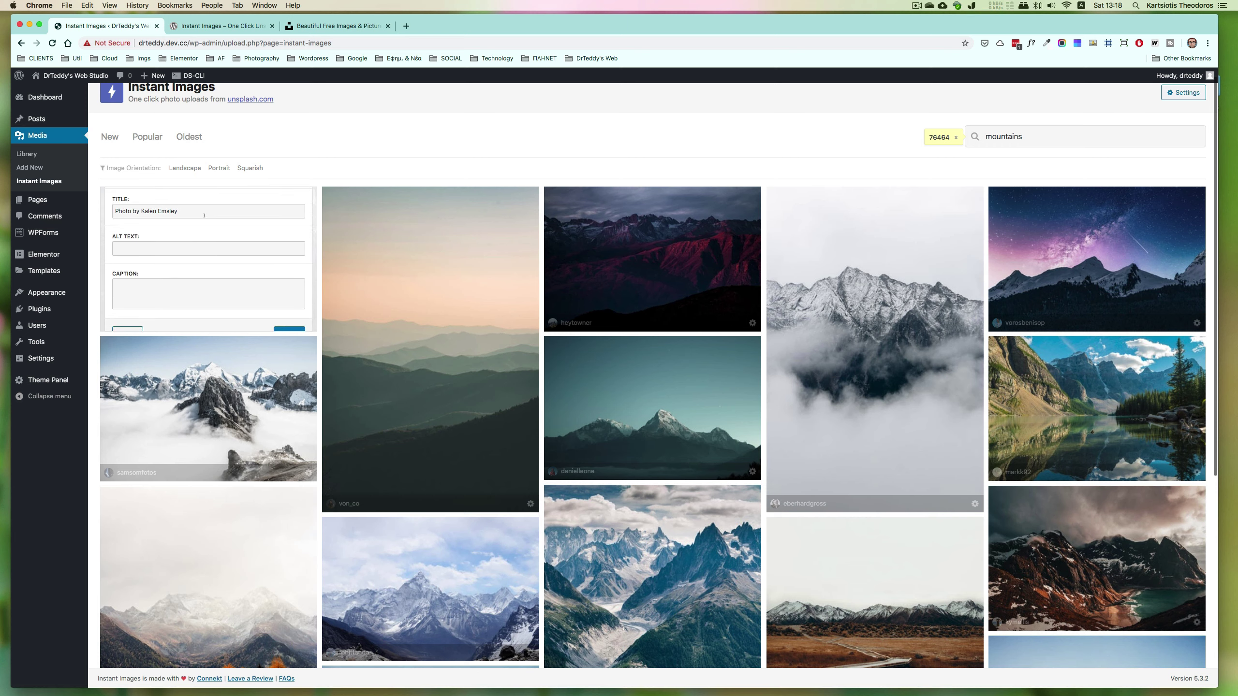
pyautogui.scroll(-1, 224, 229)
pyautogui.click(224, 229)
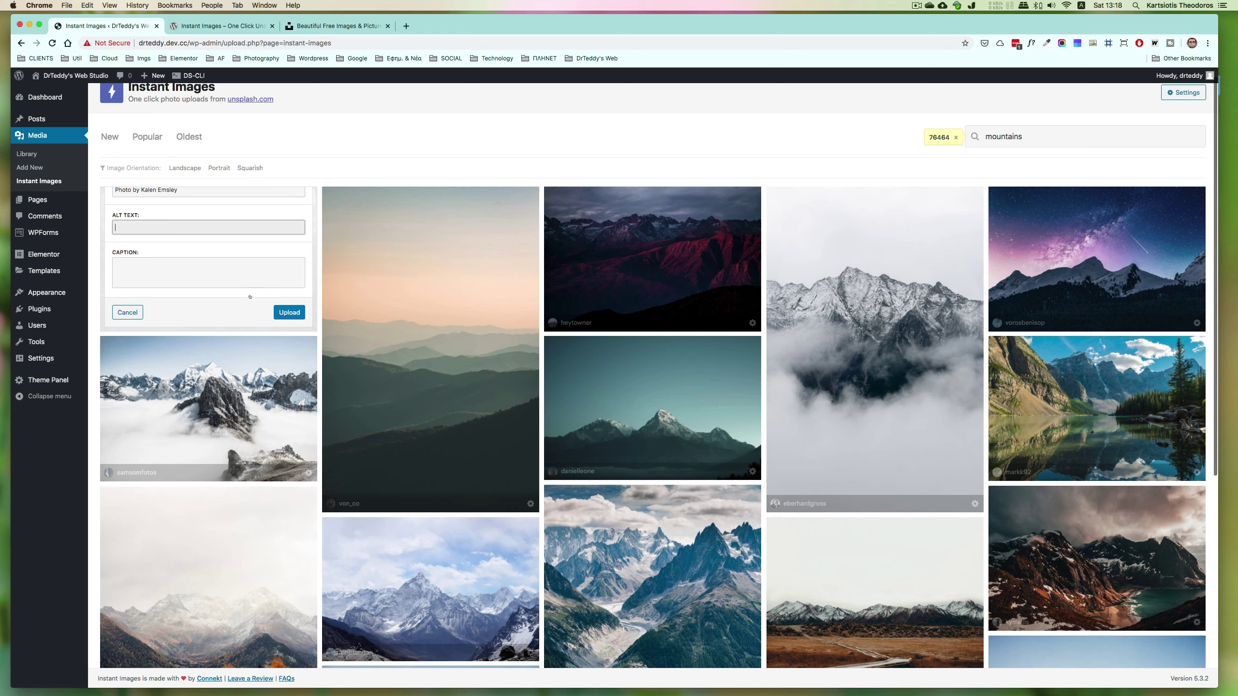
pyautogui.click(128, 314)
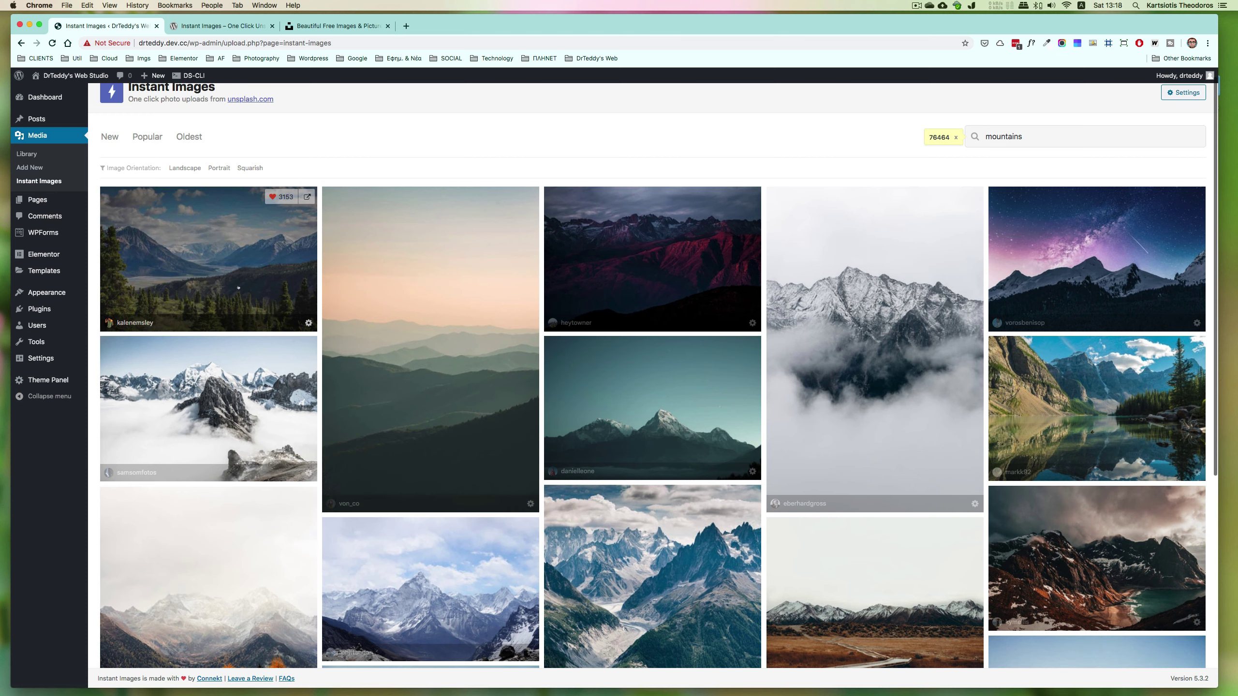
# Upload the first mountain photo to the site and open the media library to check it.
pyautogui.click(209, 259)
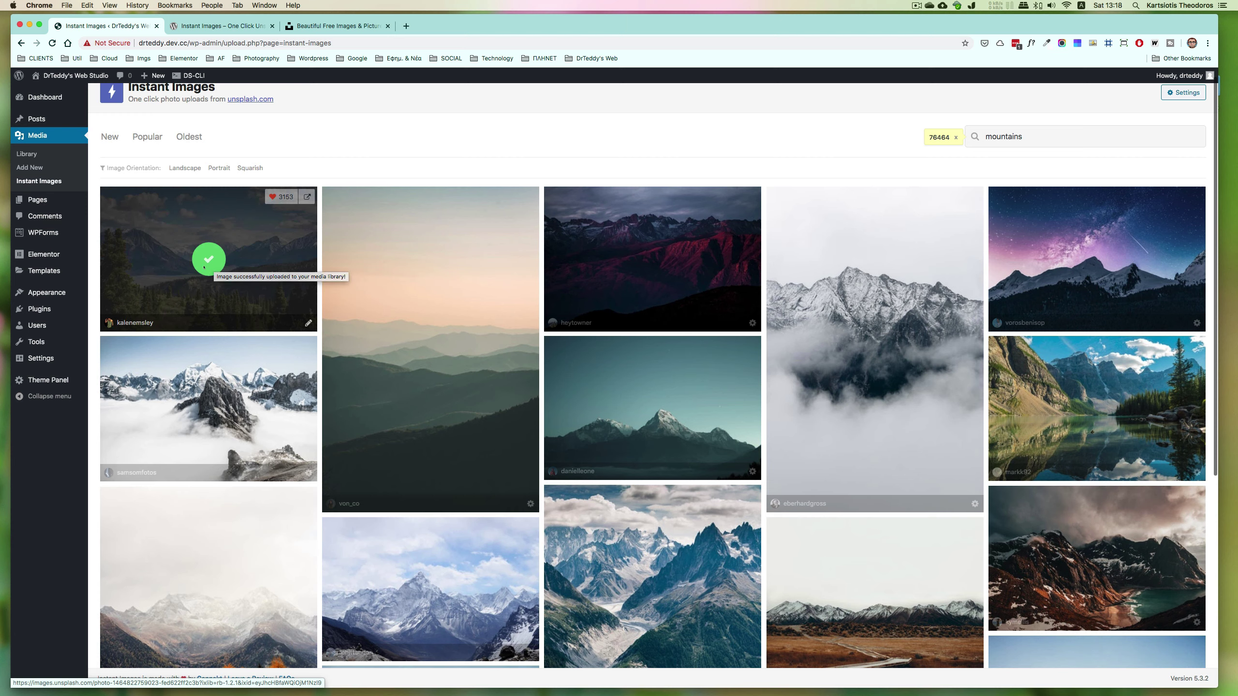
pyautogui.click(33, 154)
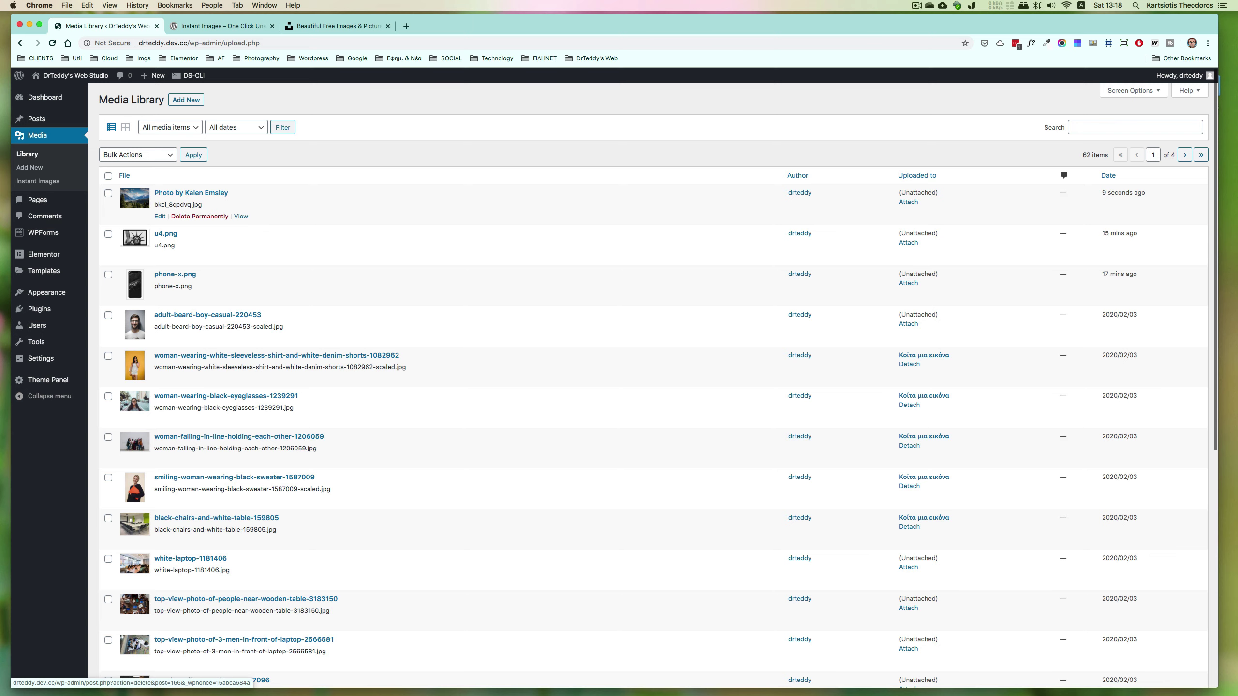
# Check the attachment details of the uploaded mountain photo, glance at the Unsplash site, and return to the media library list.
pyautogui.click(198, 194)
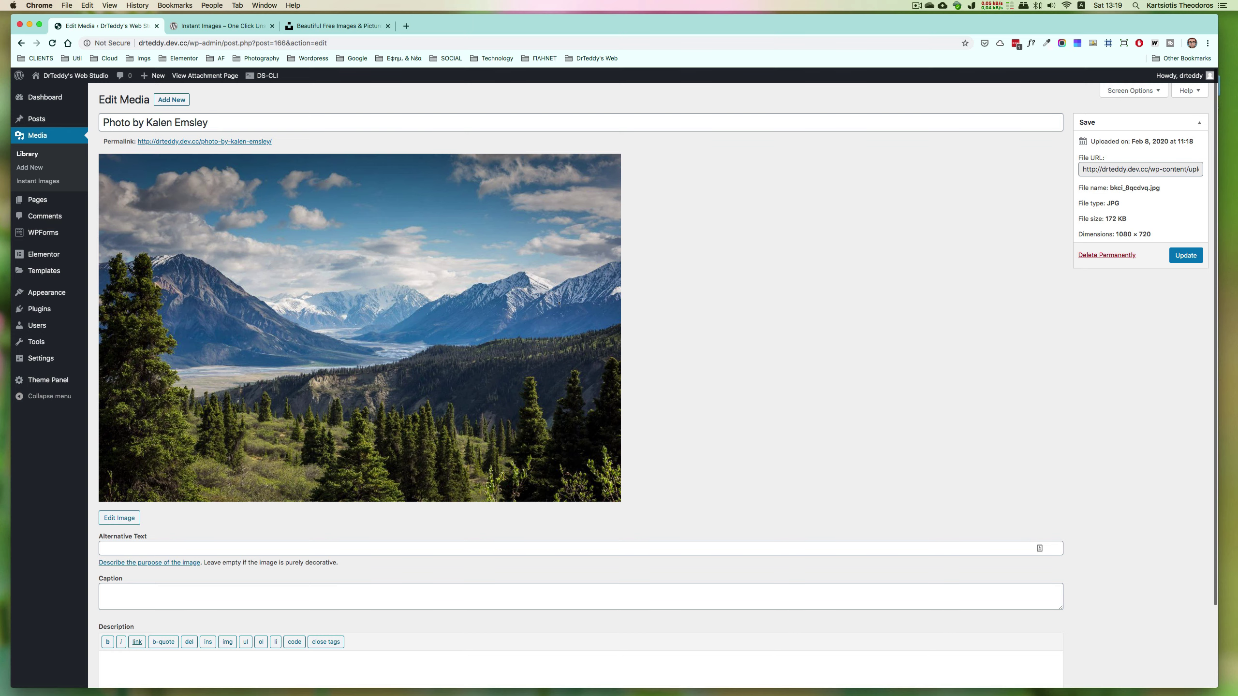
pyautogui.click(342, 26)
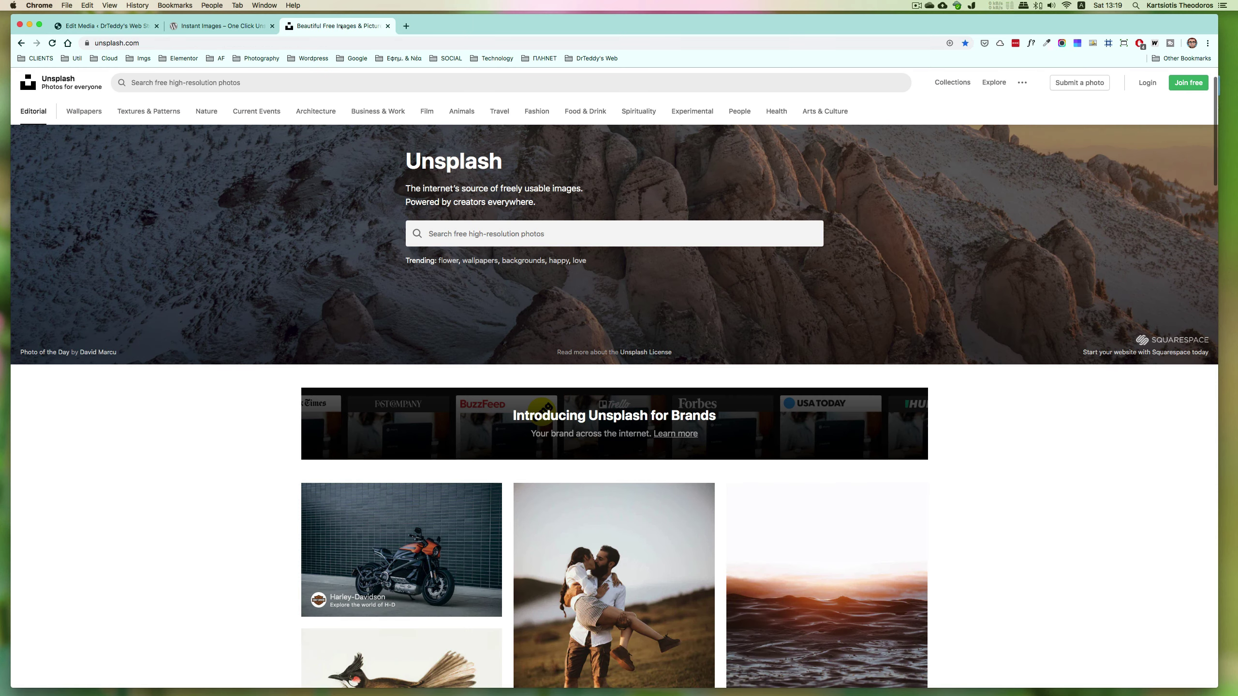
pyautogui.click(100, 26)
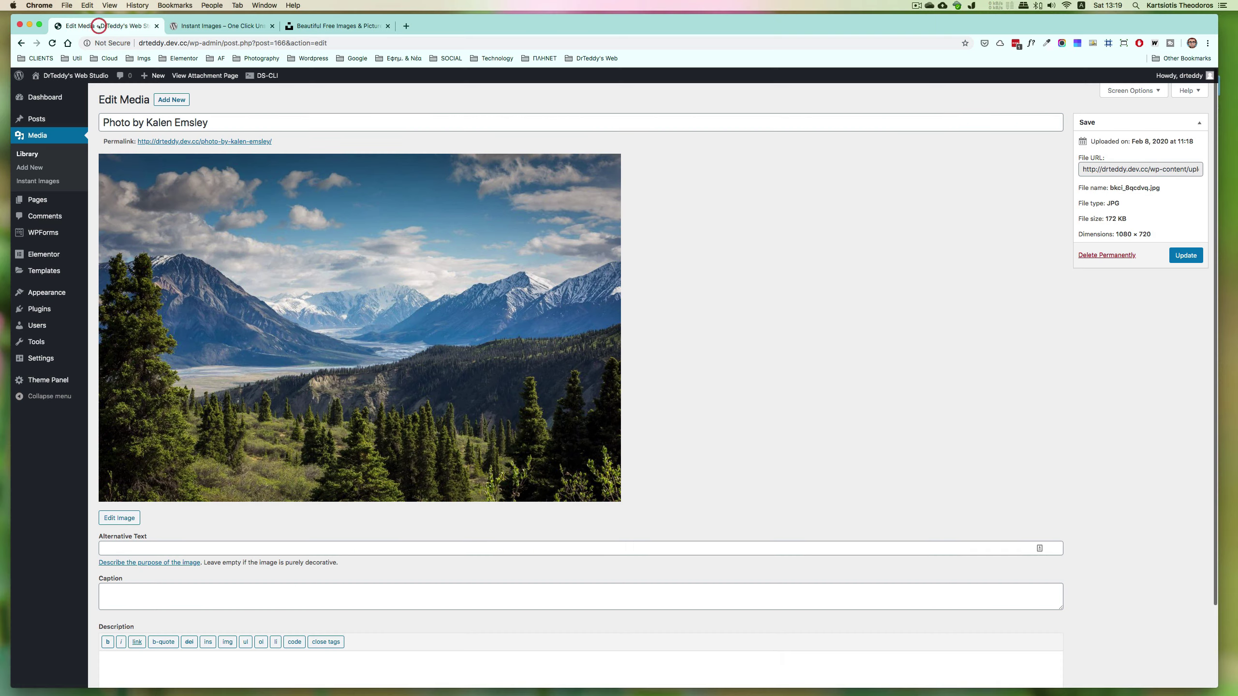
pyautogui.click(27, 154)
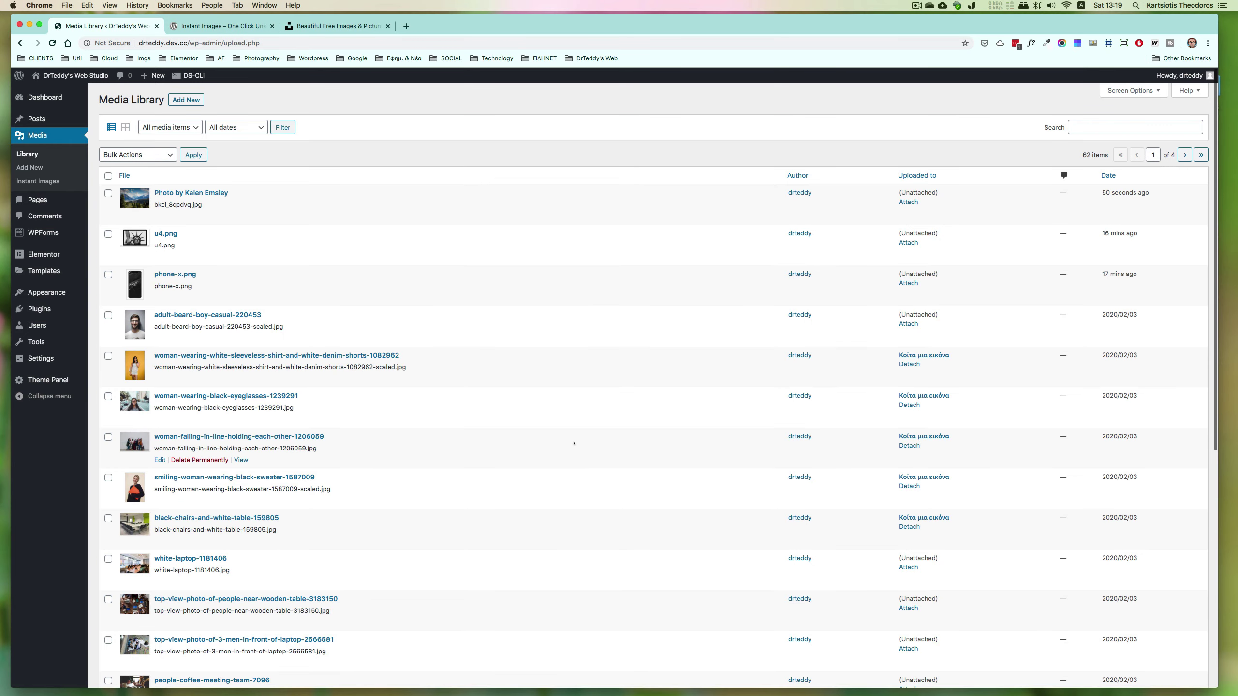
pyautogui.scroll(-3, 574, 443)
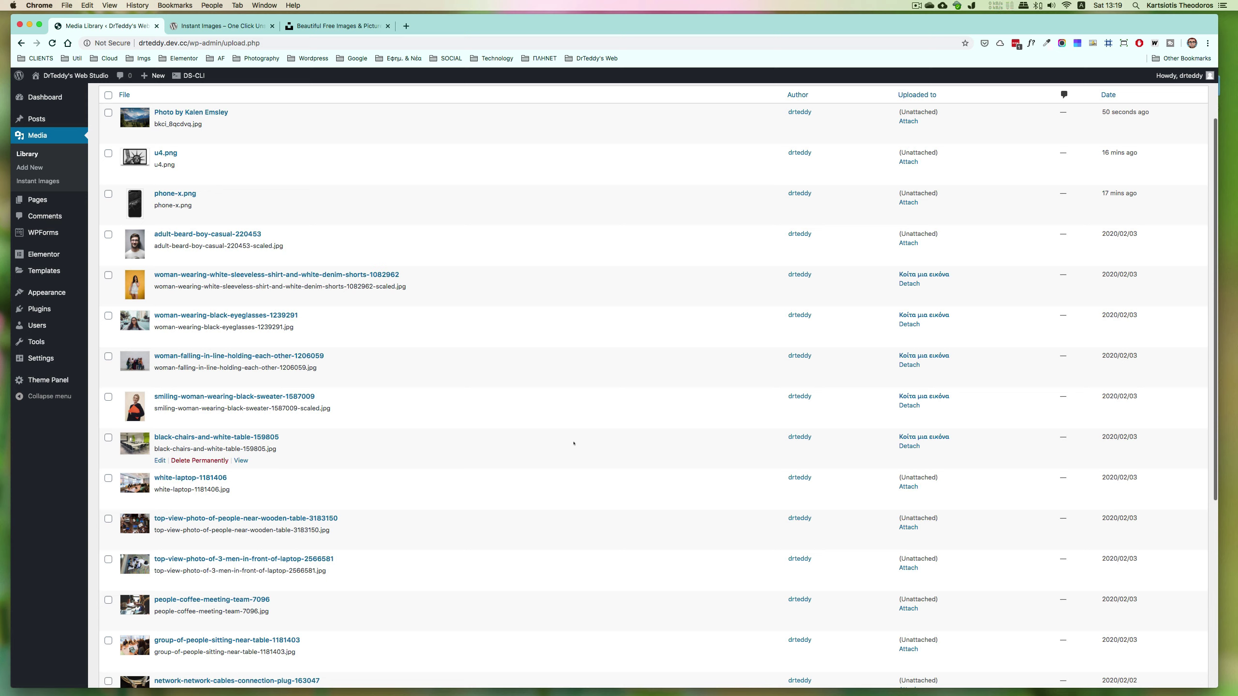
pyautogui.scroll(3, 574, 443)
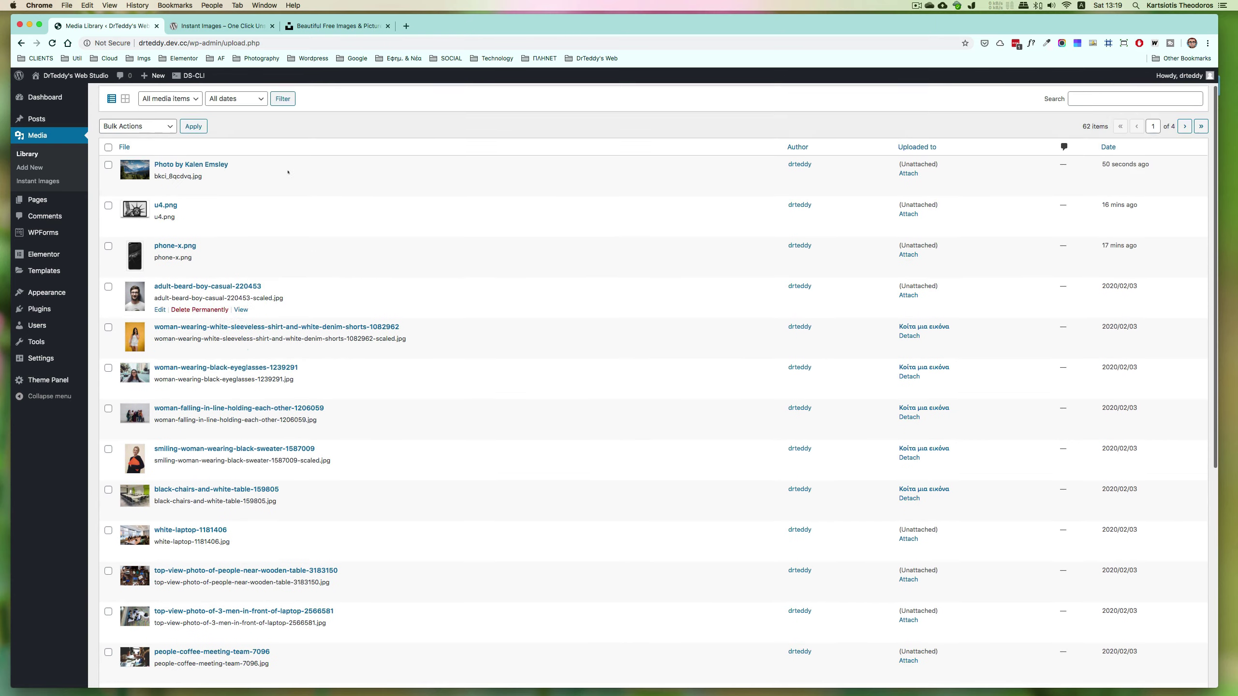
# Create a new post titled "Φωτογραφίες από το Unsplash".
pyautogui.moveTo(49, 120)
pyautogui.click(123, 135)
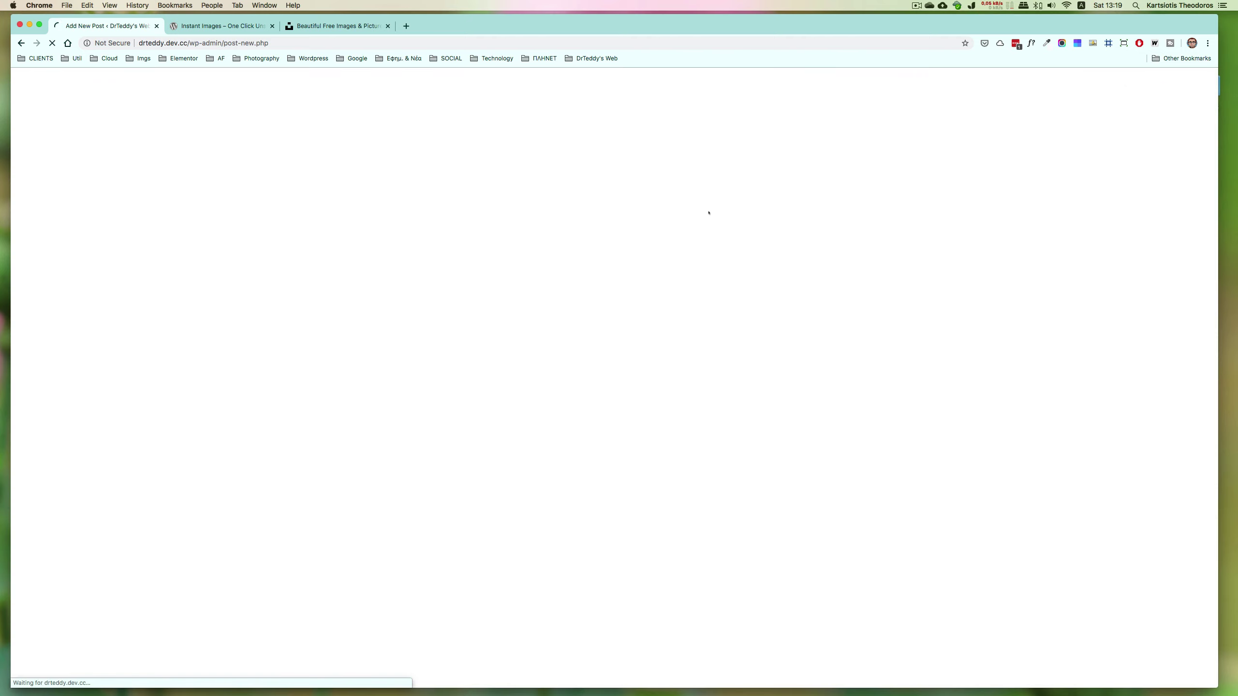
pyautogui.click(506, 158)
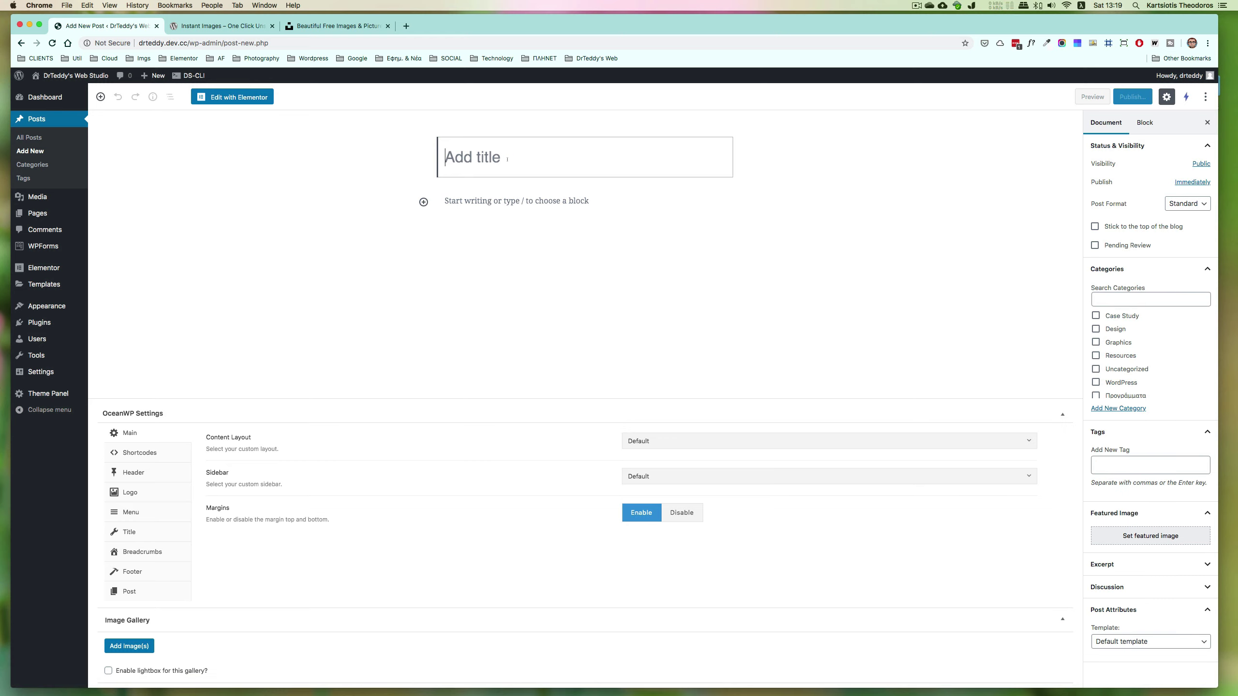
pyautogui.write('Φωτογραφίες απ')
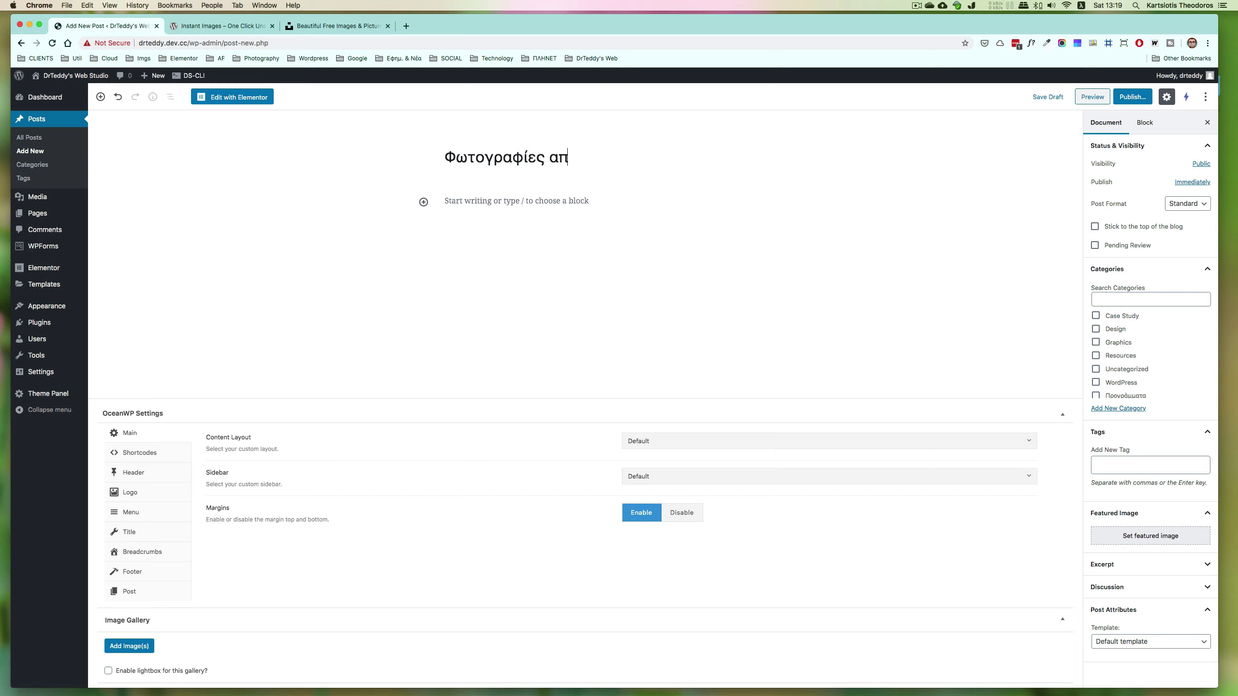
pyautogui.write('ό το')
pyautogui.hotkey('ctrl', 'space')
pyautogui.write('Unsplash')
pyautogui.press('BackSpace')
pyautogui.press('BackSpace')
pyautogui.write('sh')
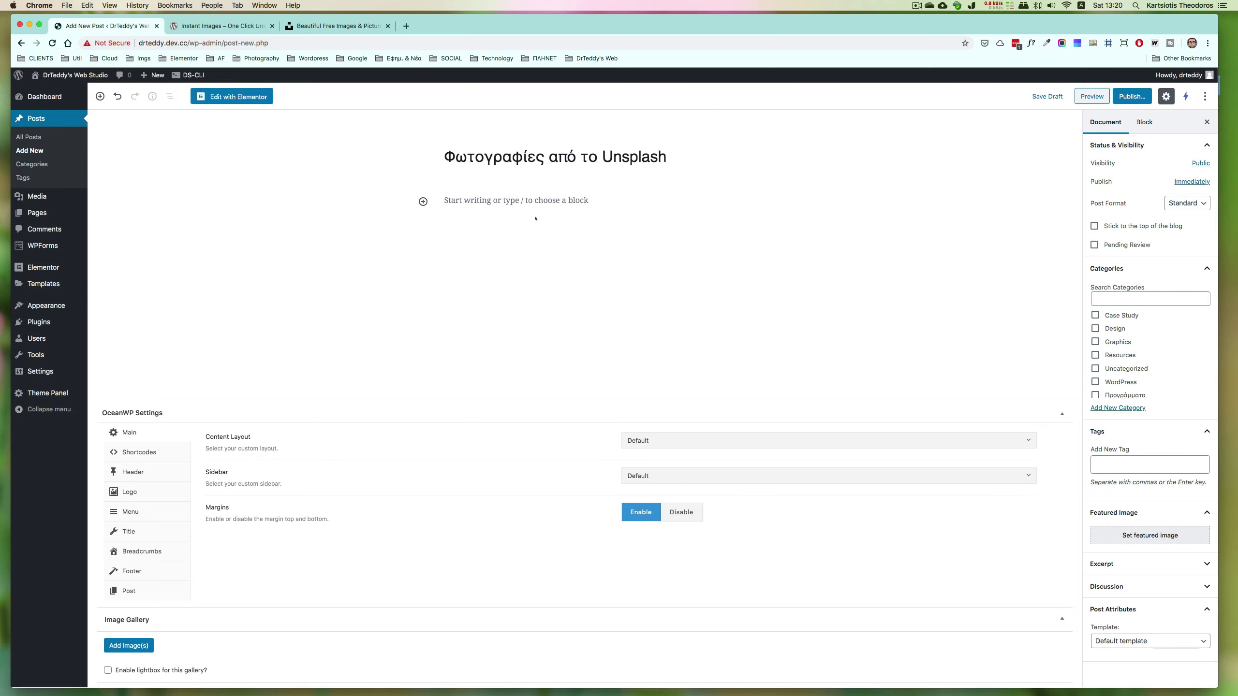
# Write two paragraphs of random filler text in the post body and start an empty block below them.
pyautogui.click(551, 202)
pyautogui.write('aduasdoasdi')
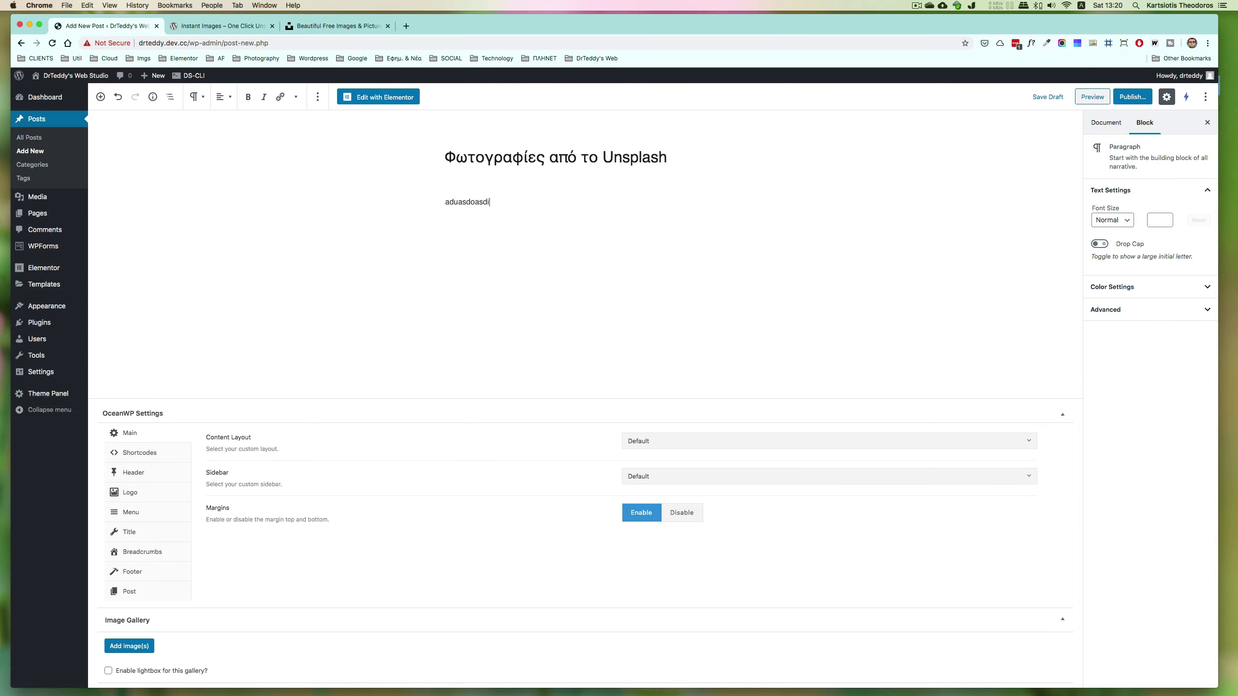
pyautogui.write('uasodaiudosaiu aosi uaoiuapaiudoaduaspuisaodiuada')
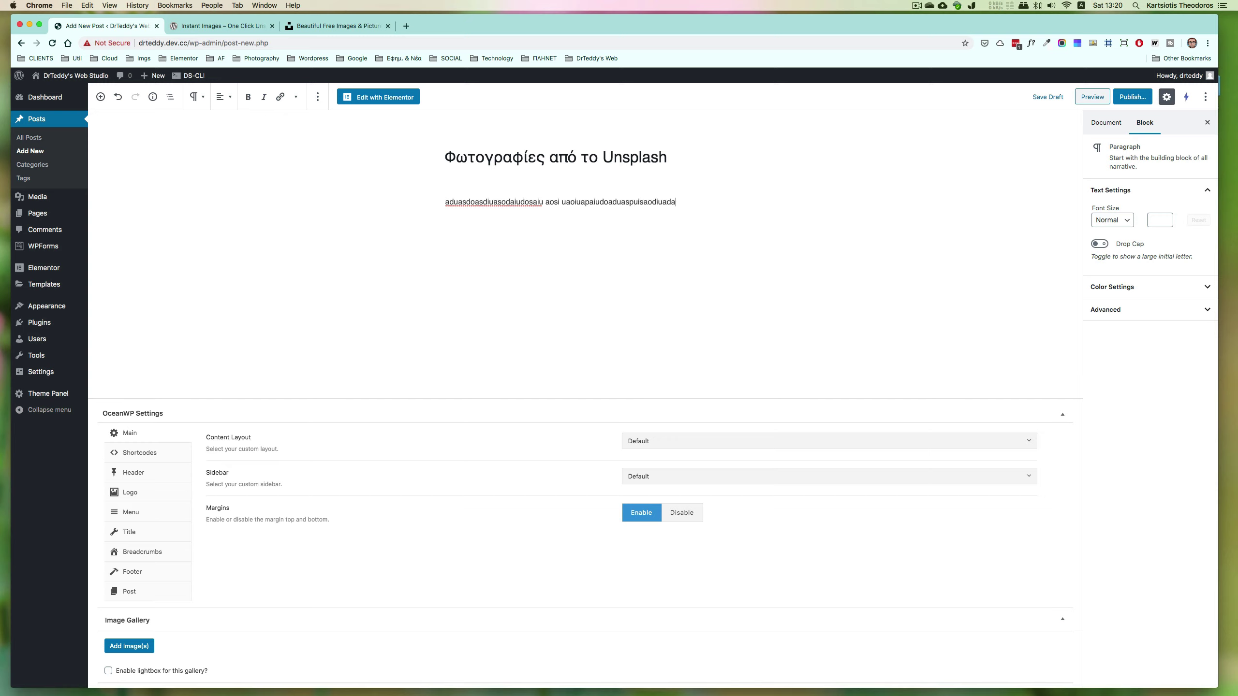
pyautogui.press('Return')
pyautogui.write('audaisodiausdoasiudpasiduaspoidua')
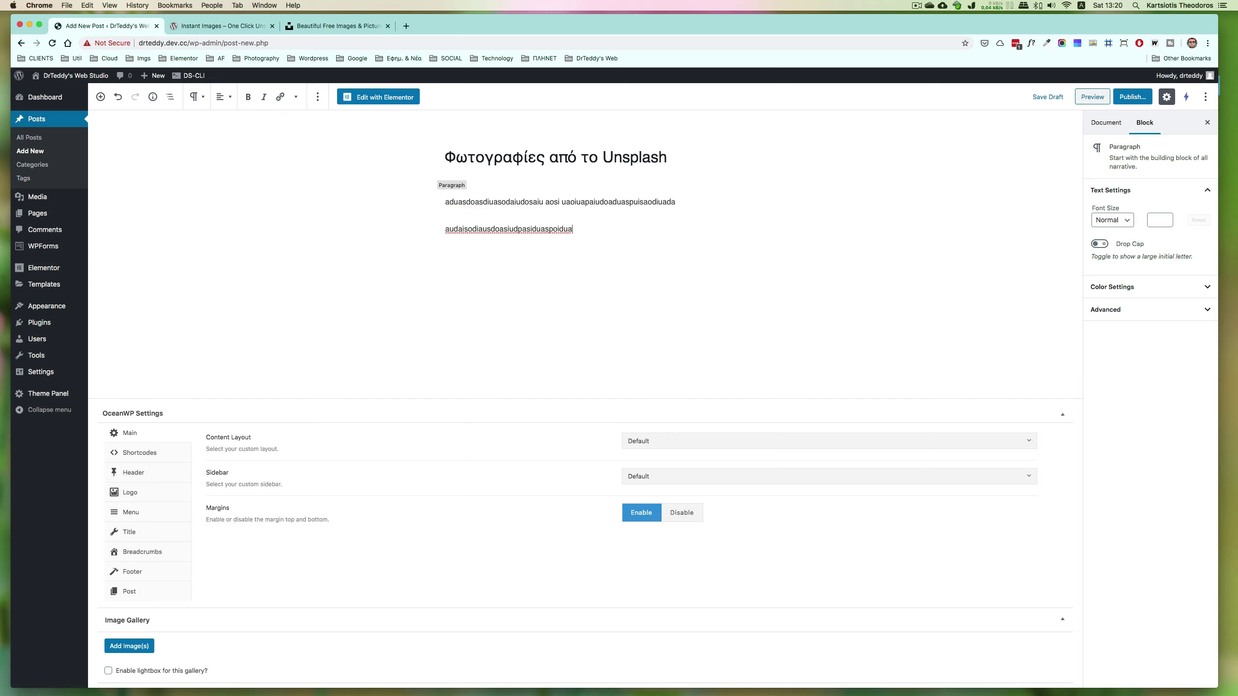
pyautogui.press('Return')
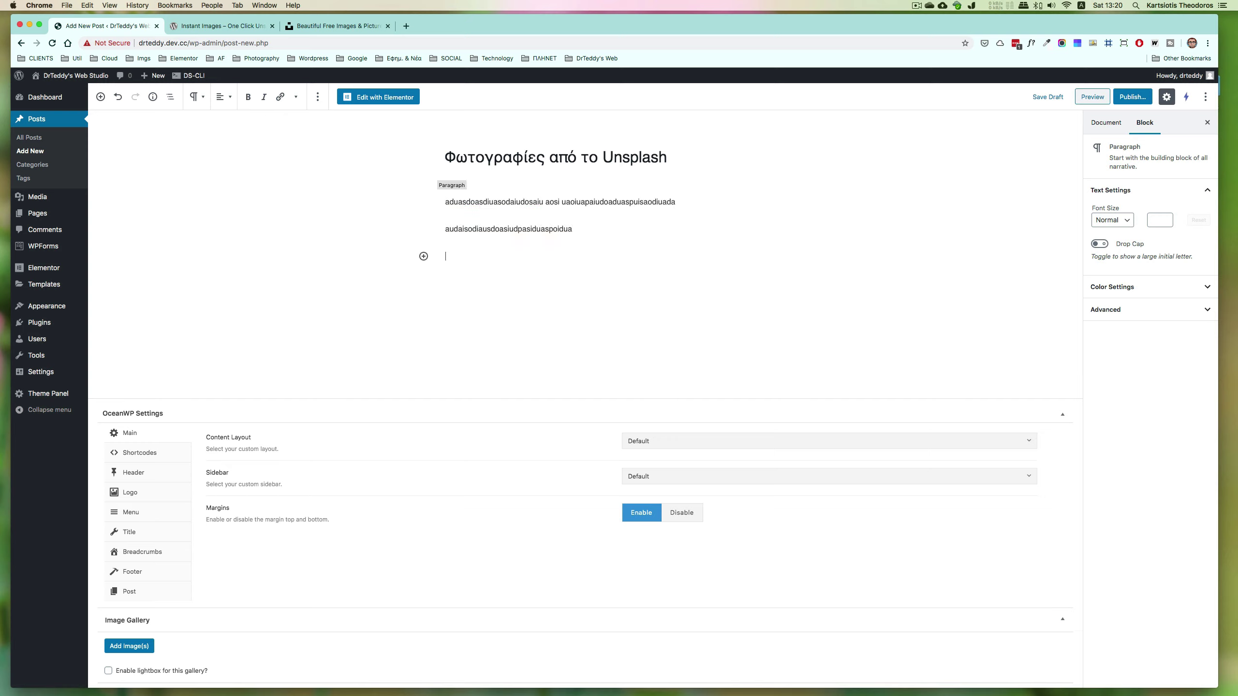
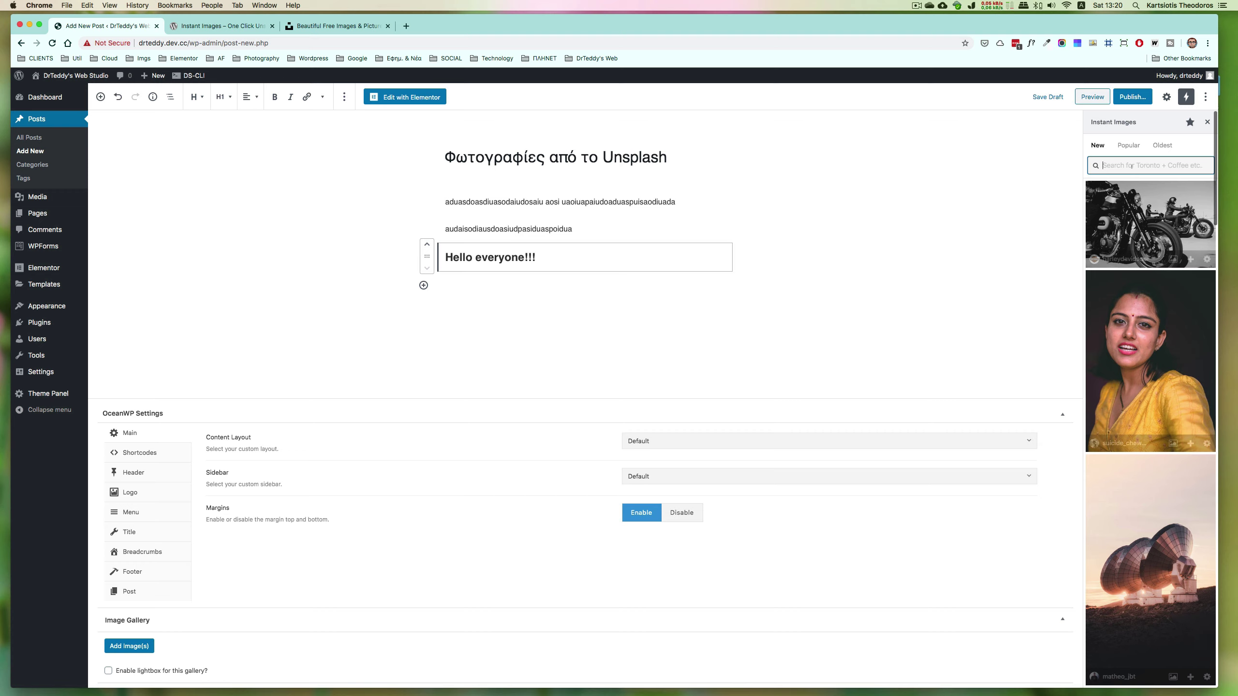
# Search Instant Images for "sea" and upload the first photo, the beach at sunset, to the media library.
pyautogui.write('sea')
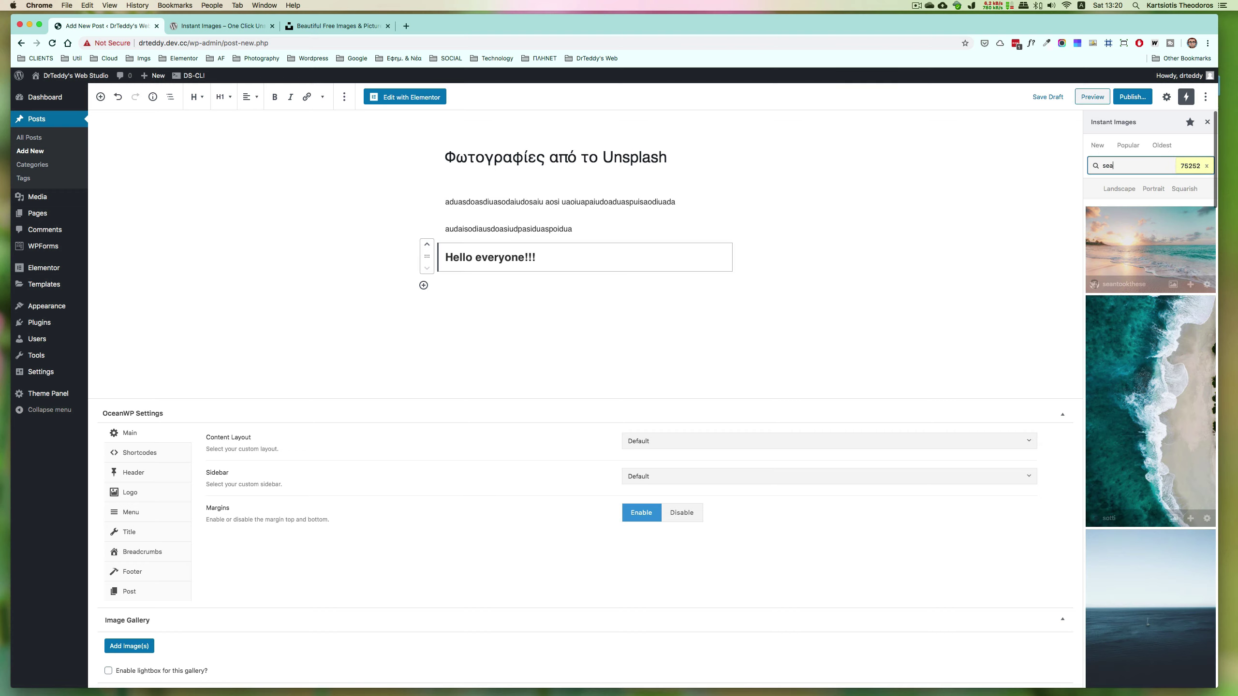
pyautogui.scroll(-10, 1151, 341)
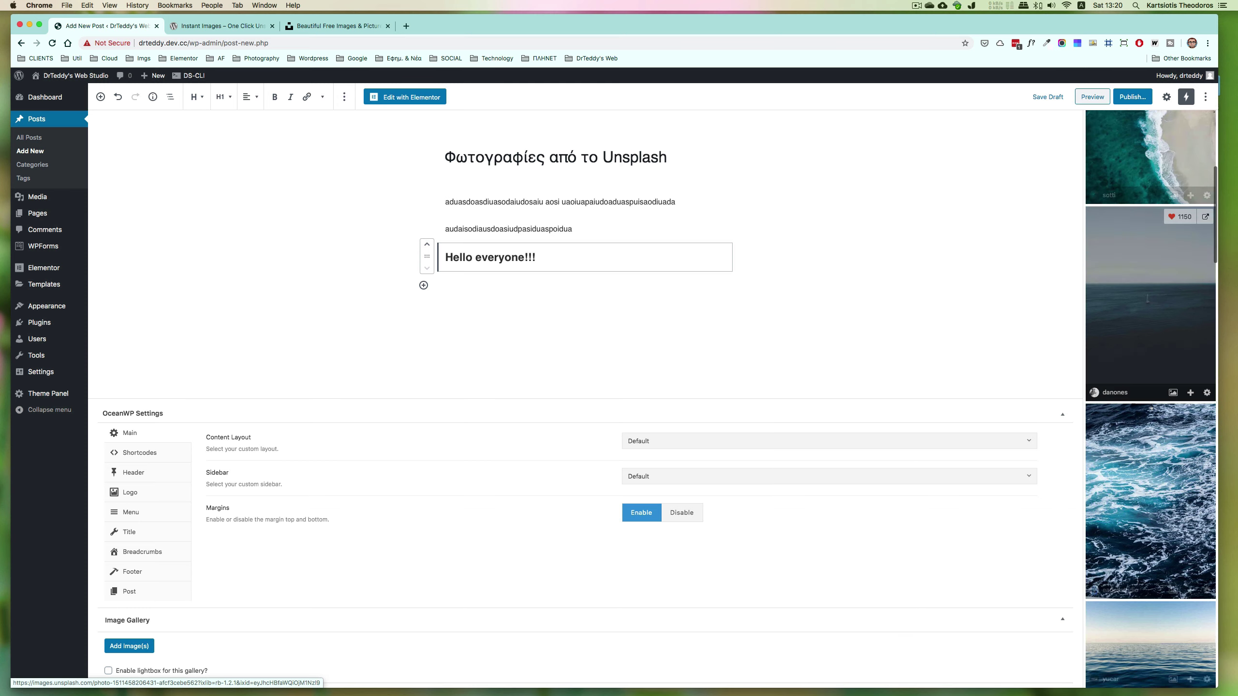
pyautogui.scroll(10, 1151, 407)
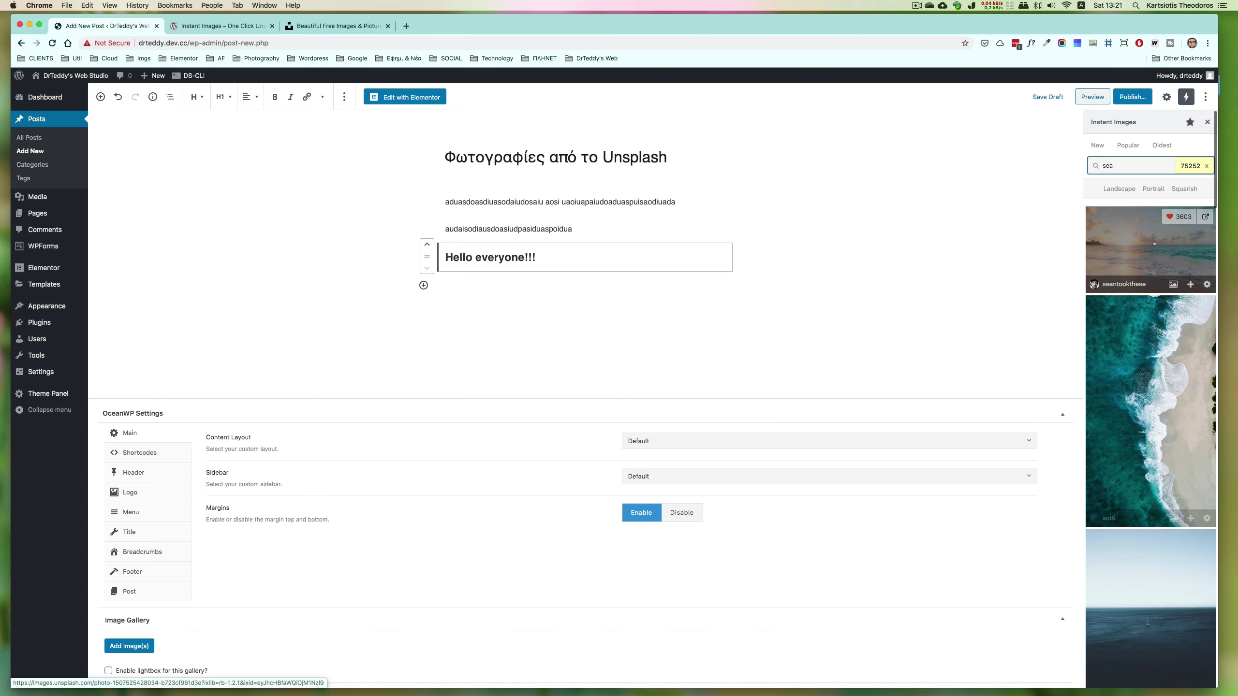
pyautogui.scroll(-5, 1172, 388)
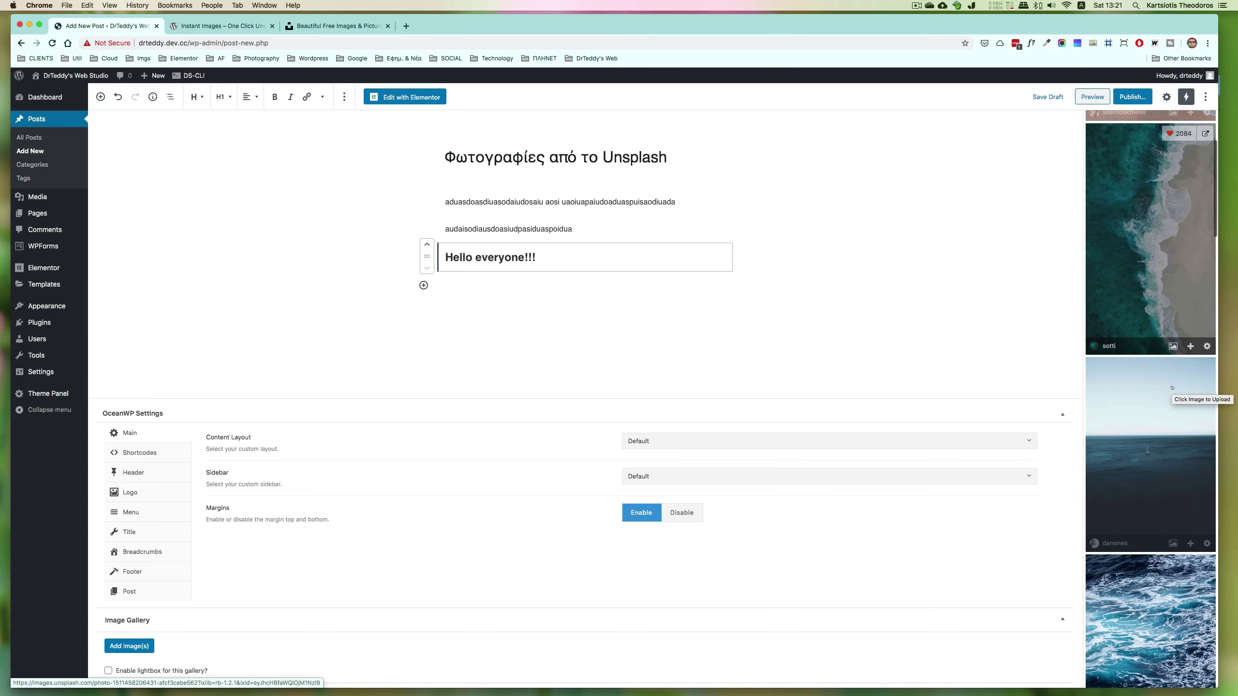
pyautogui.scroll(5, 1172, 389)
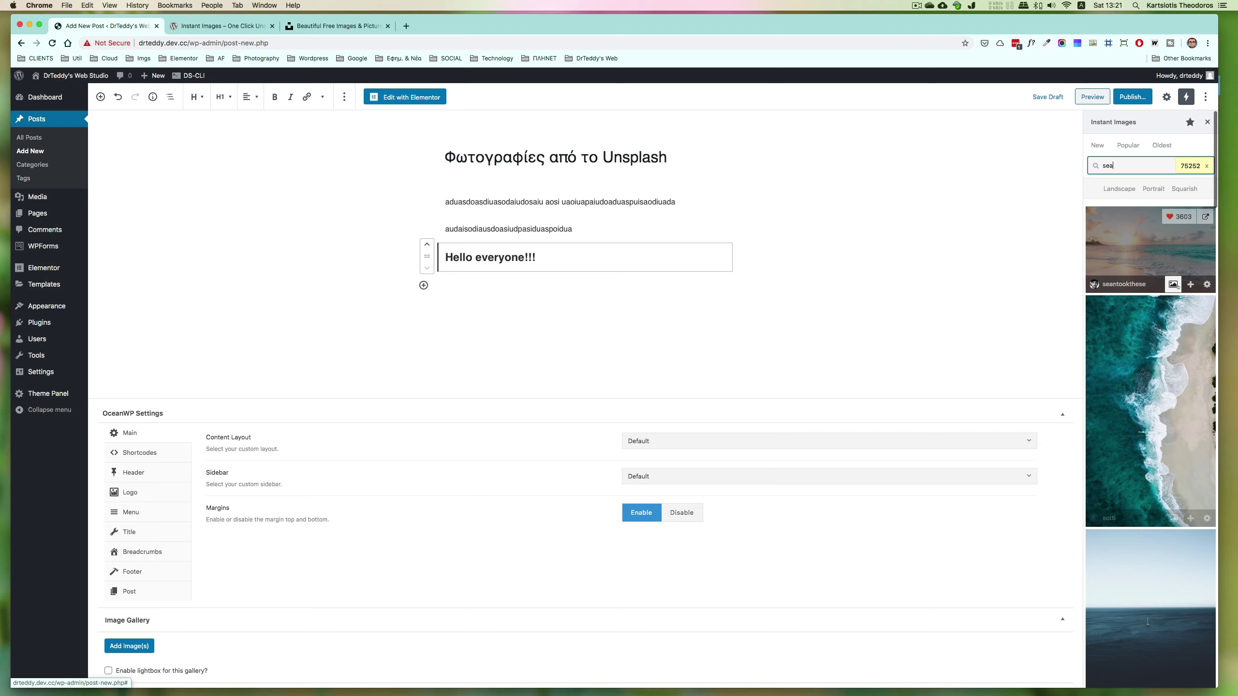
pyautogui.click(1164, 247)
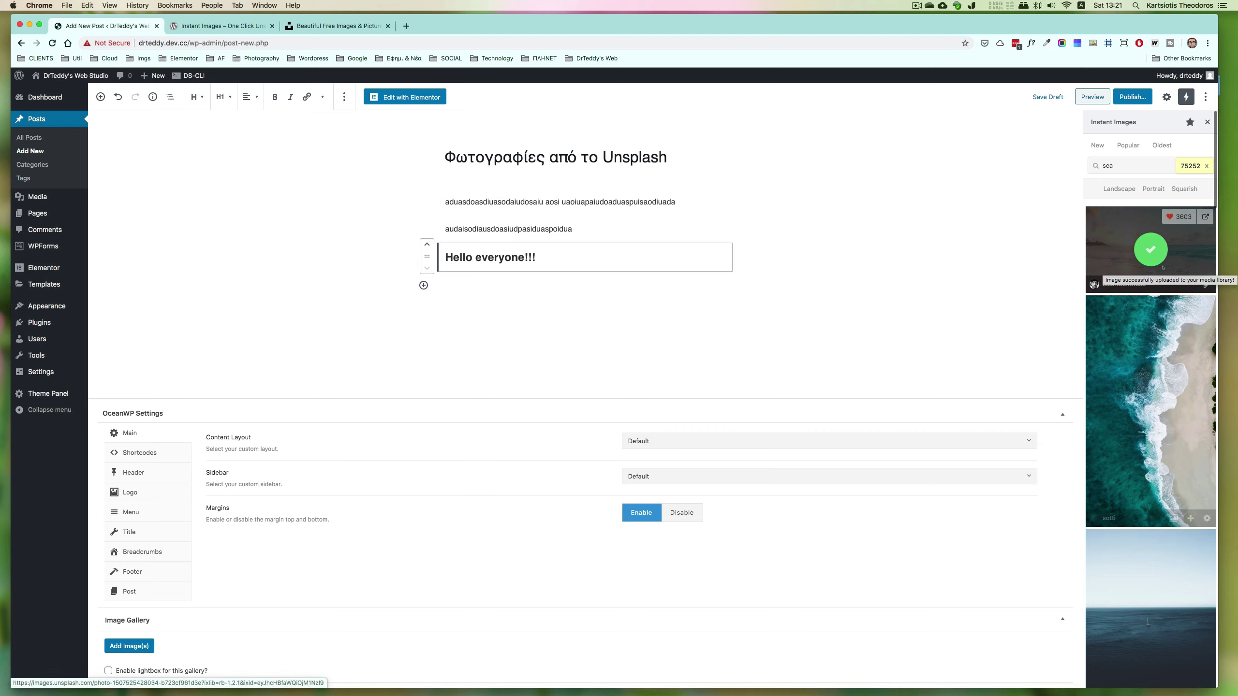
# Add an image block below the "Hello everyone!!!" heading and fill it with the sunset beach photo from the media library.
pyautogui.click(501, 287)
pyautogui.click(701, 285)
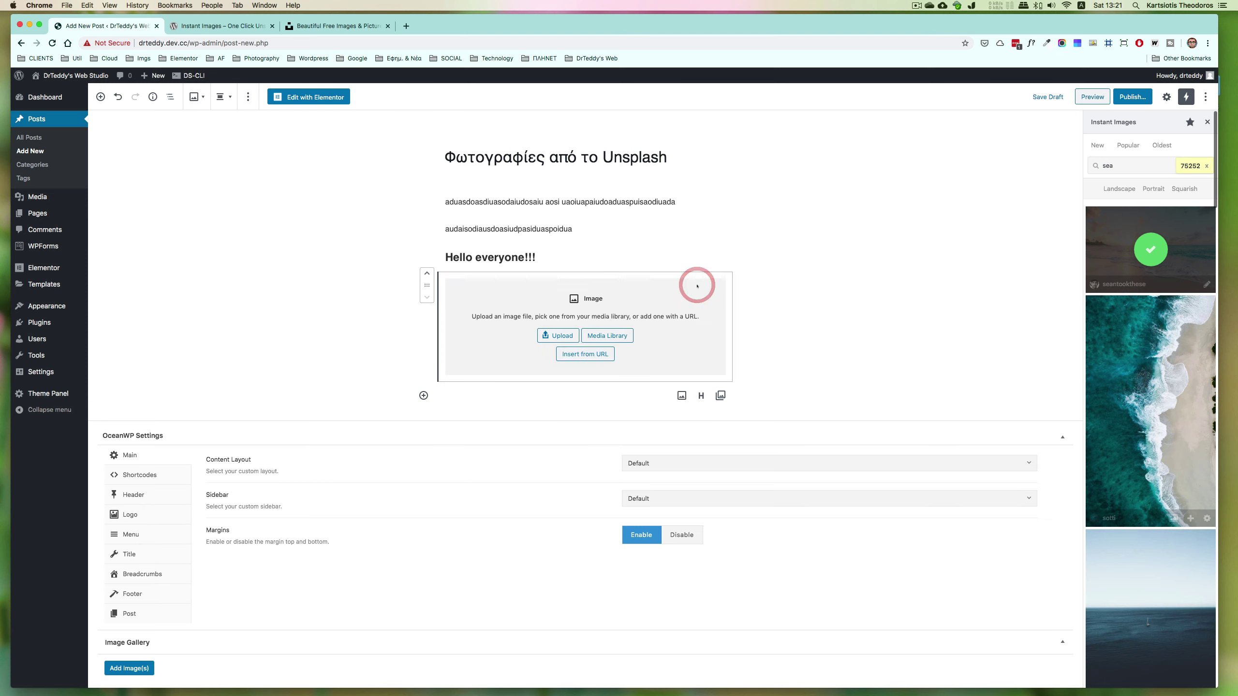
pyautogui.click(612, 337)
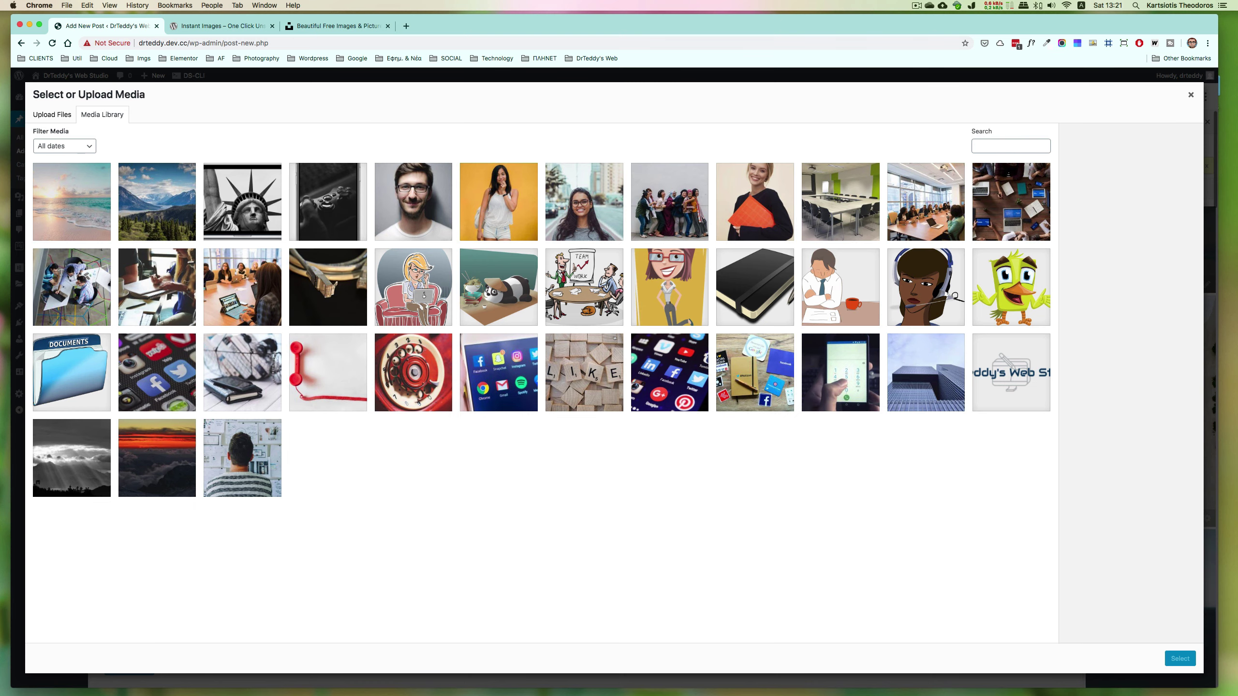
pyautogui.click(83, 209)
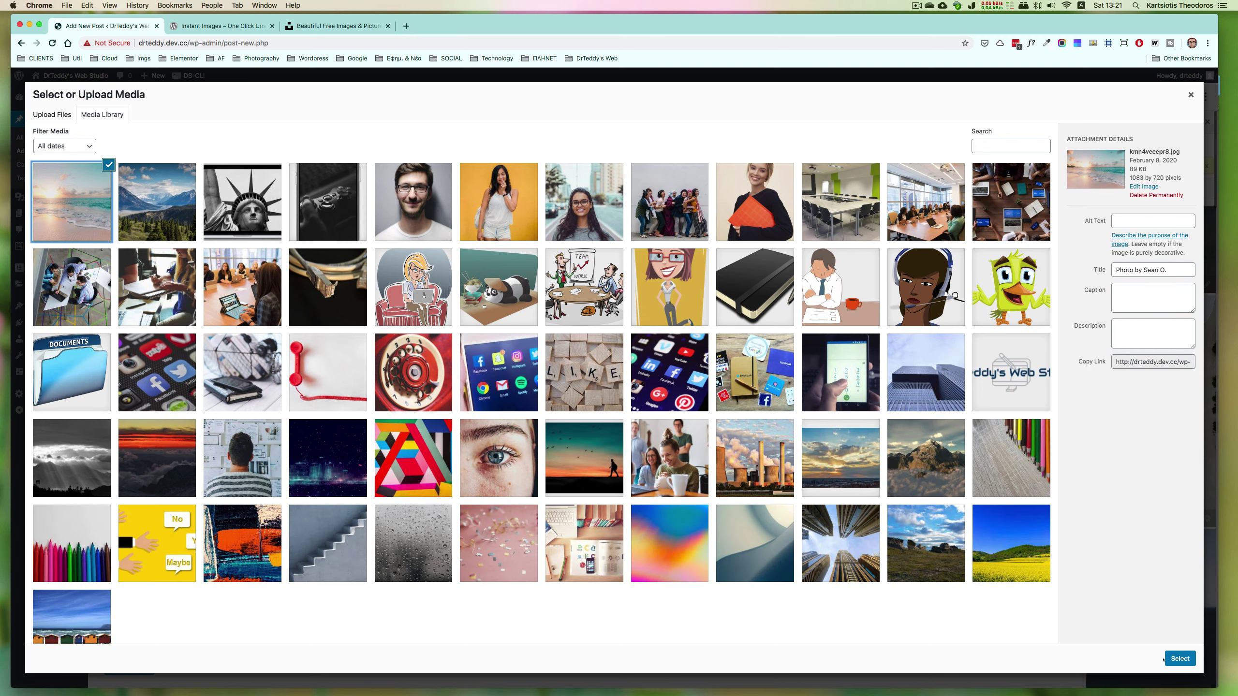
pyautogui.click(1180, 658)
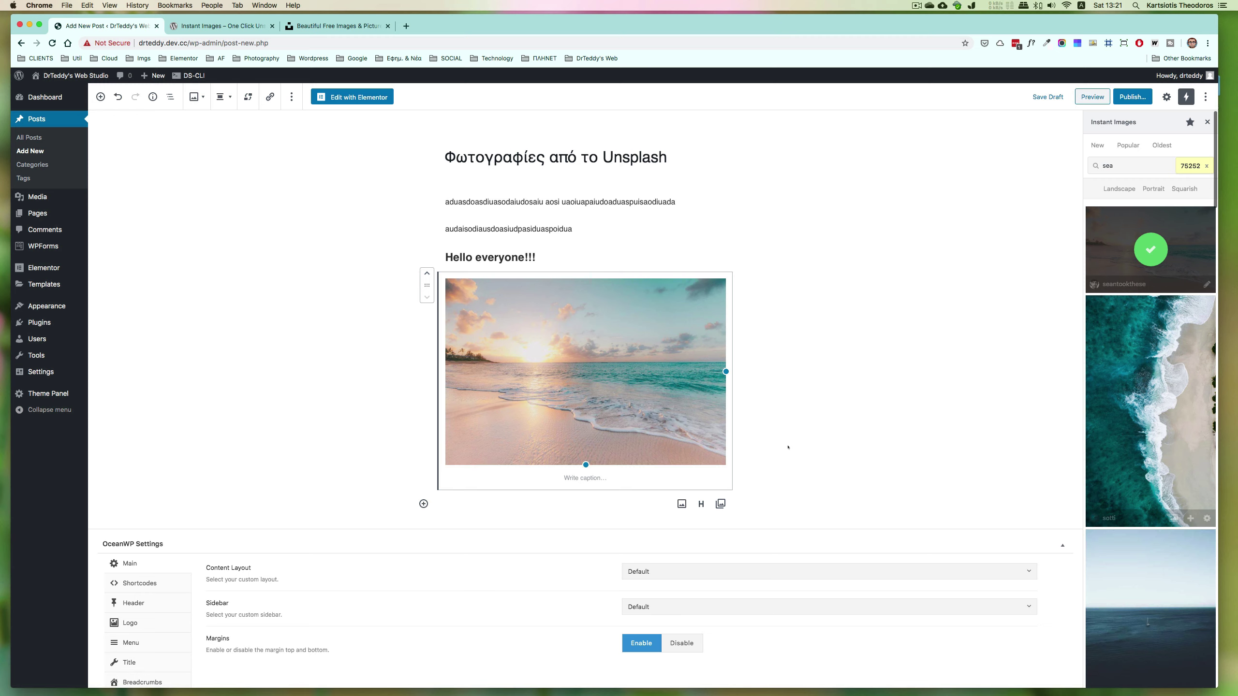
# Add an empty image block between the two filler paragraphs and search Instant Images for "internet".
pyautogui.click(585, 215)
pyautogui.click(587, 298)
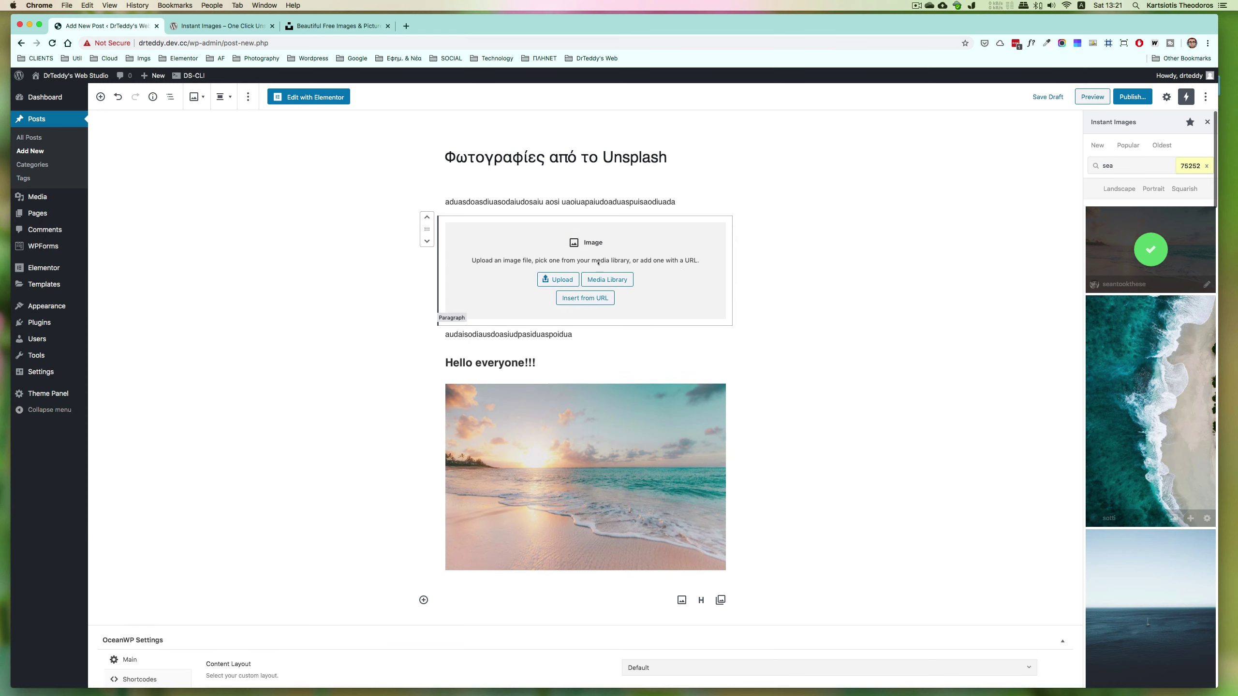
pyautogui.click(1149, 166)
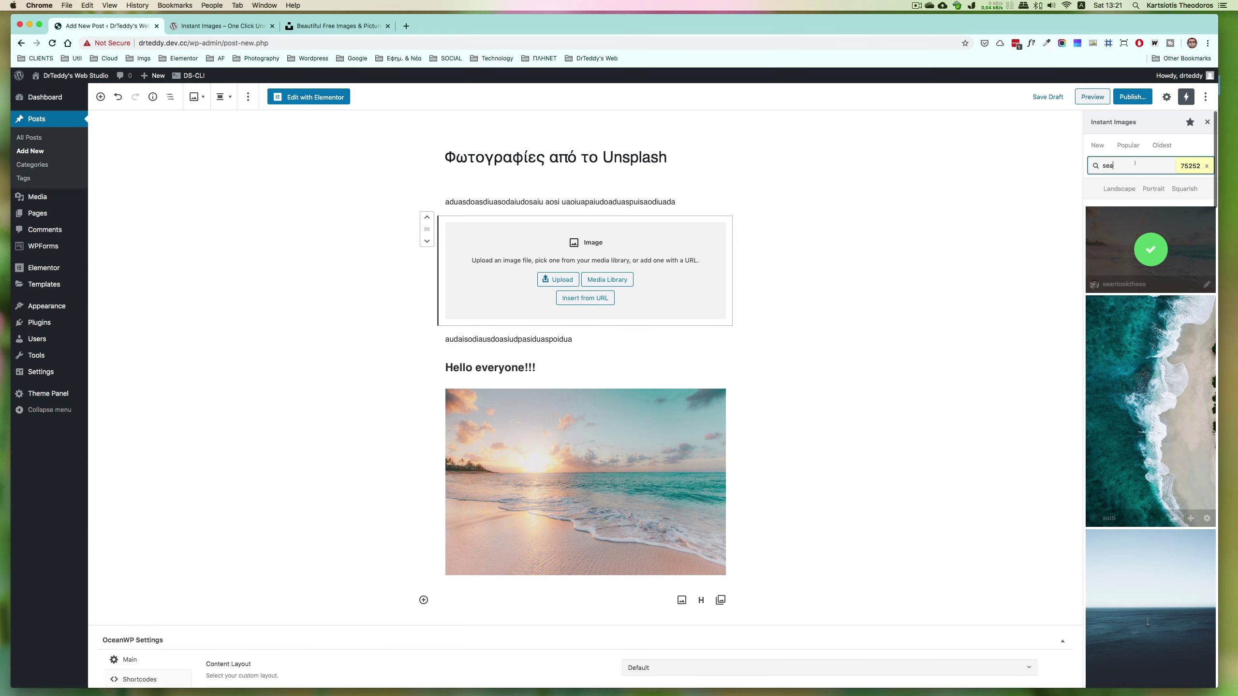
pyautogui.press('super+a')
pyautogui.write('internet')
pyautogui.press('Return')
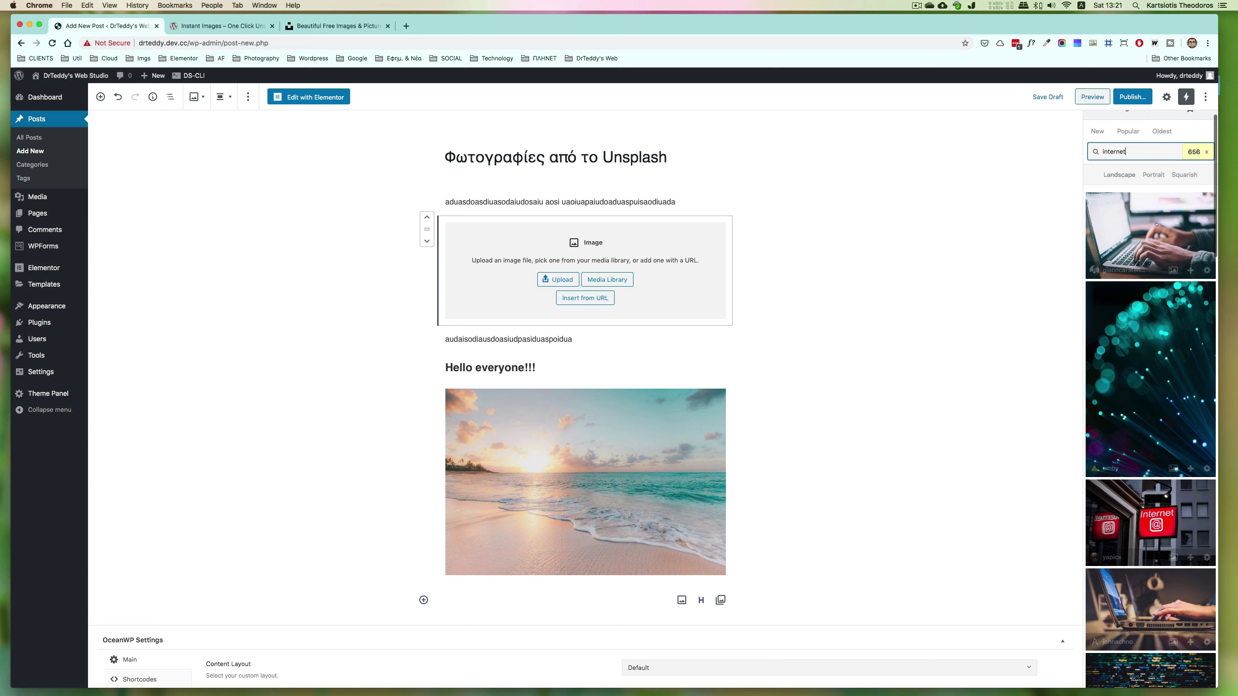
# Compare the "internet" photos filtered by Landscape, Portrait and Squarish orientation, try loading more squarish images, and return to the Portrait filter.
pyautogui.click(1121, 189)
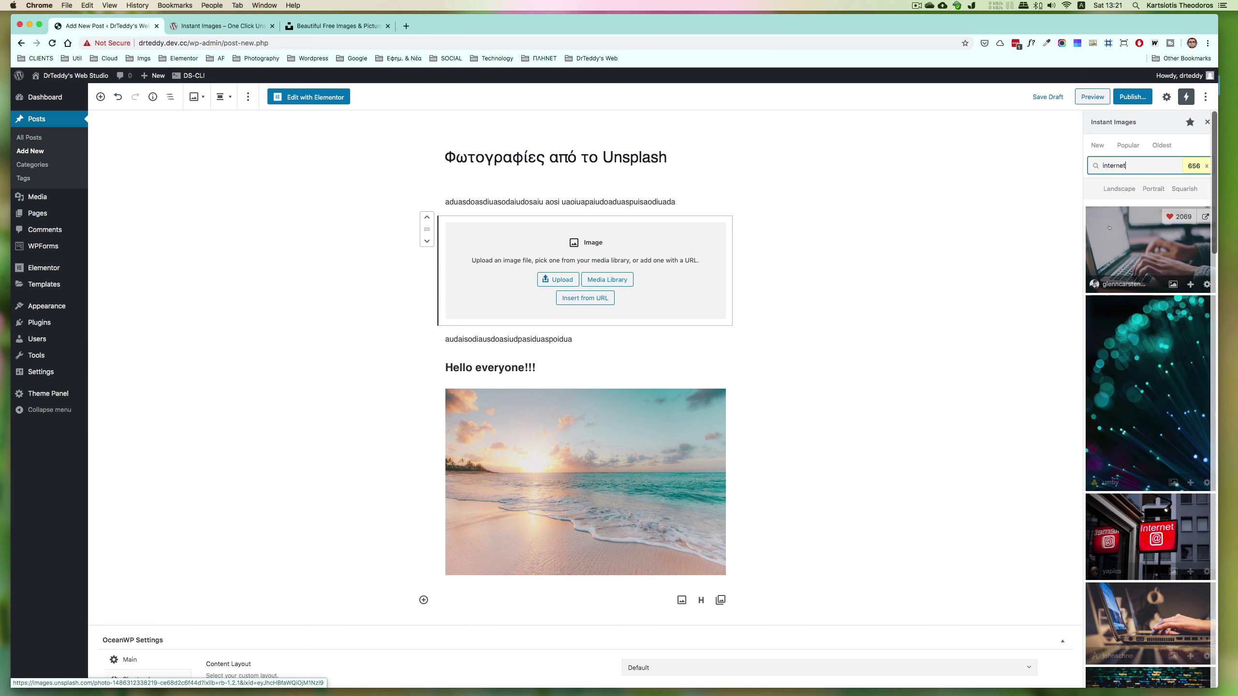
pyautogui.click(1129, 189)
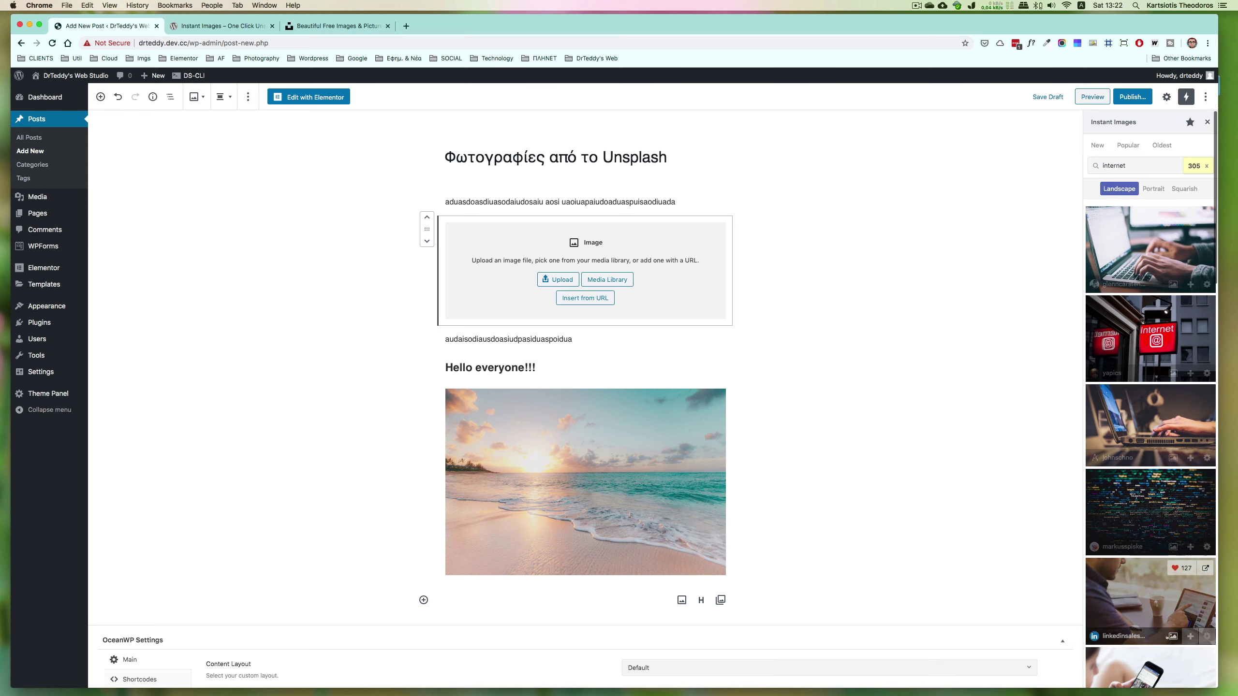
pyautogui.click(1161, 189)
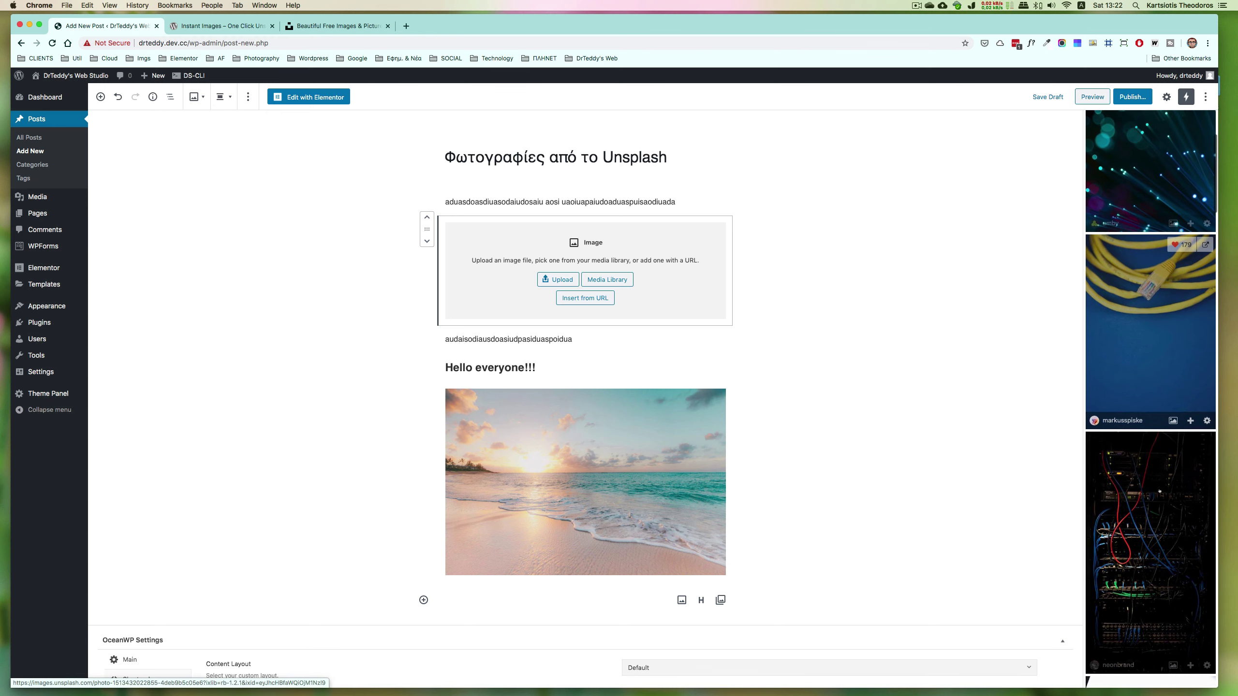
pyautogui.scroll(-2, 1165, 491)
pyautogui.scroll(2, 1150, 440)
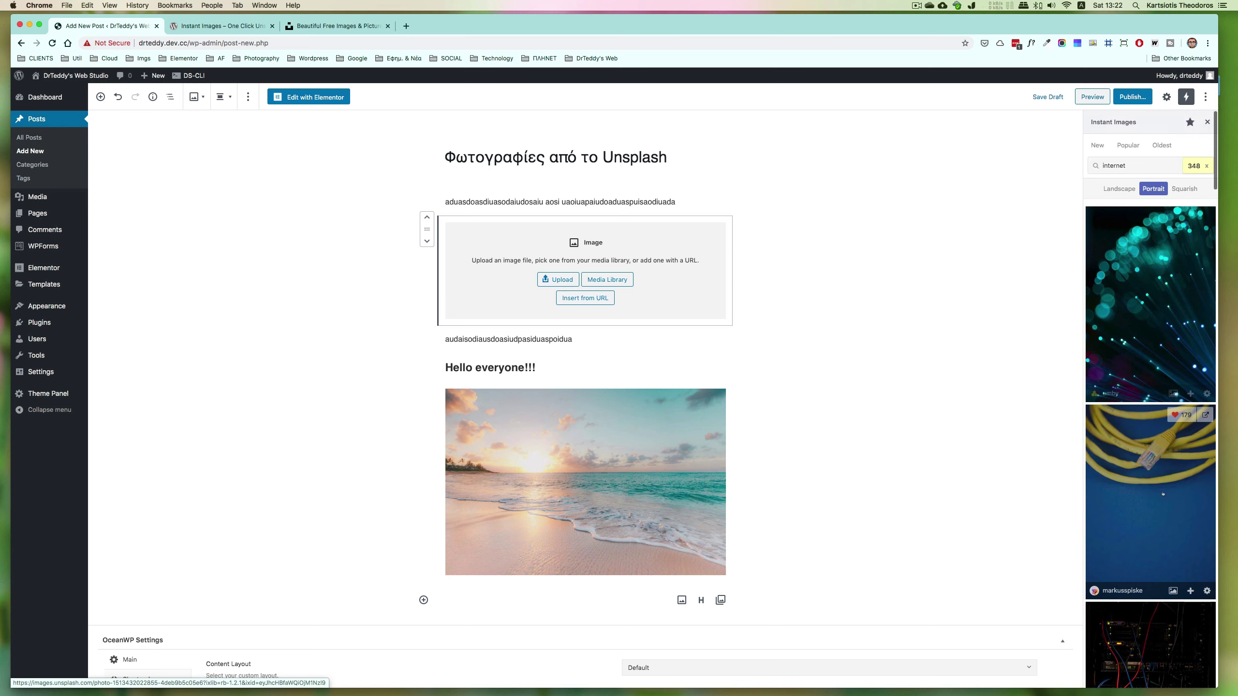
pyautogui.click(1185, 190)
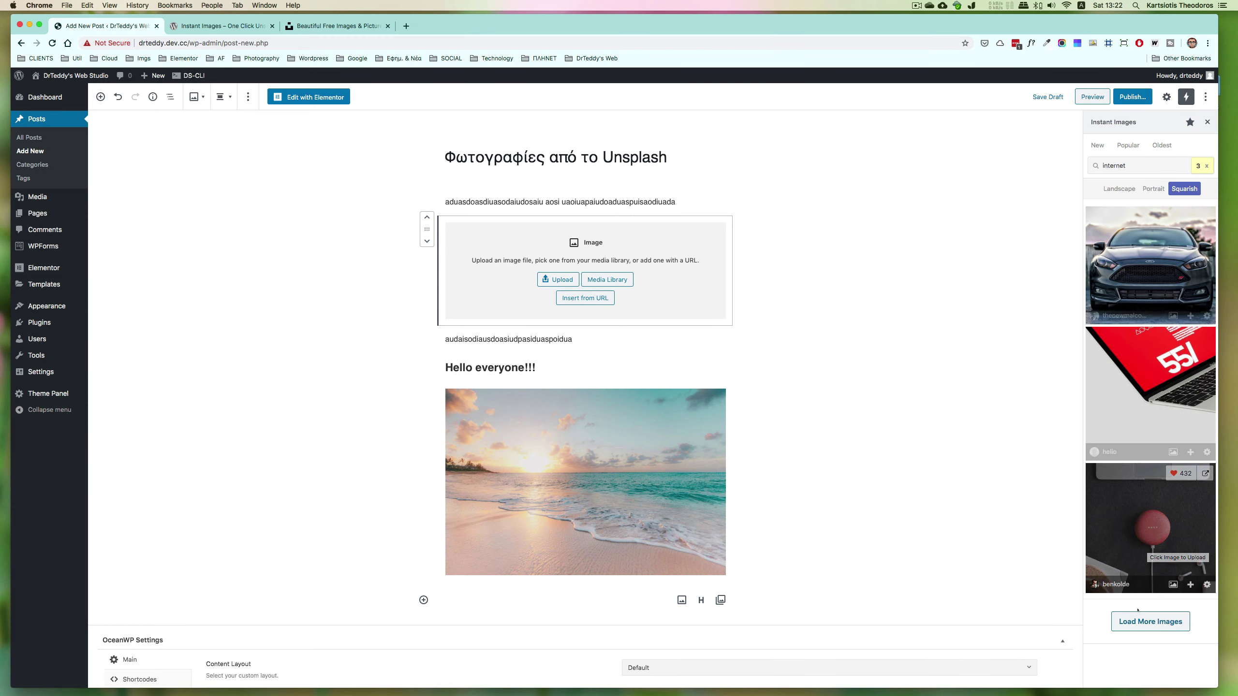
pyautogui.click(1141, 624)
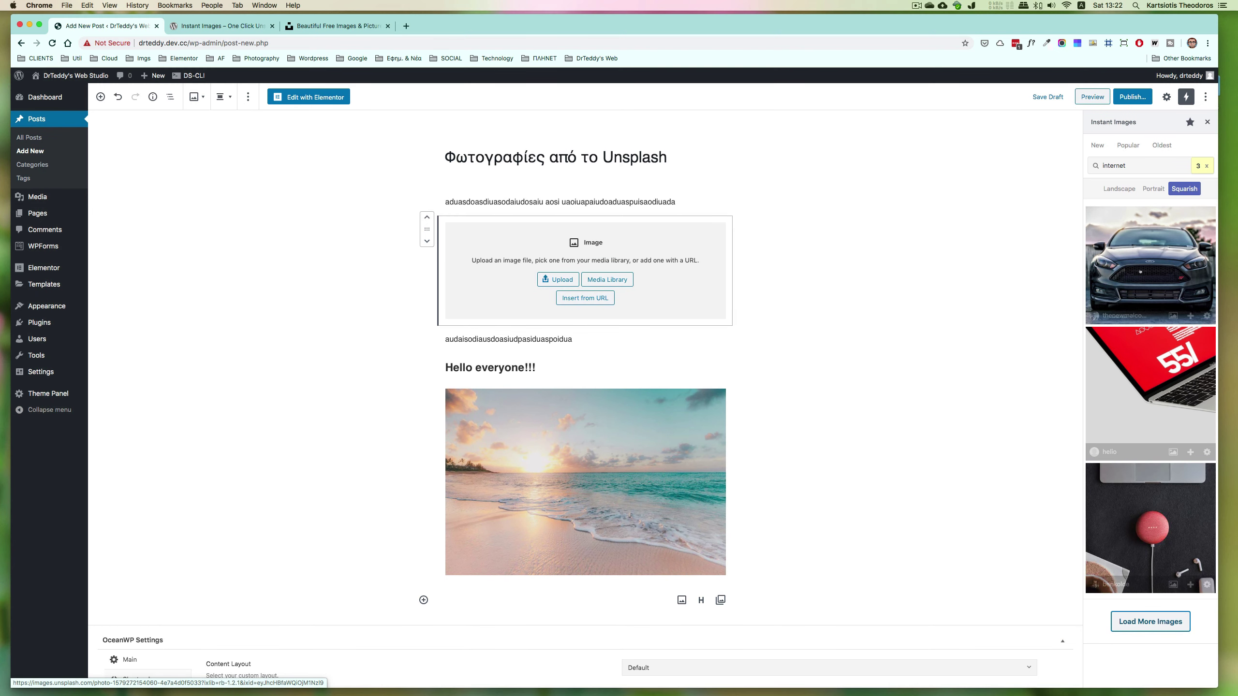
pyautogui.click(1153, 188)
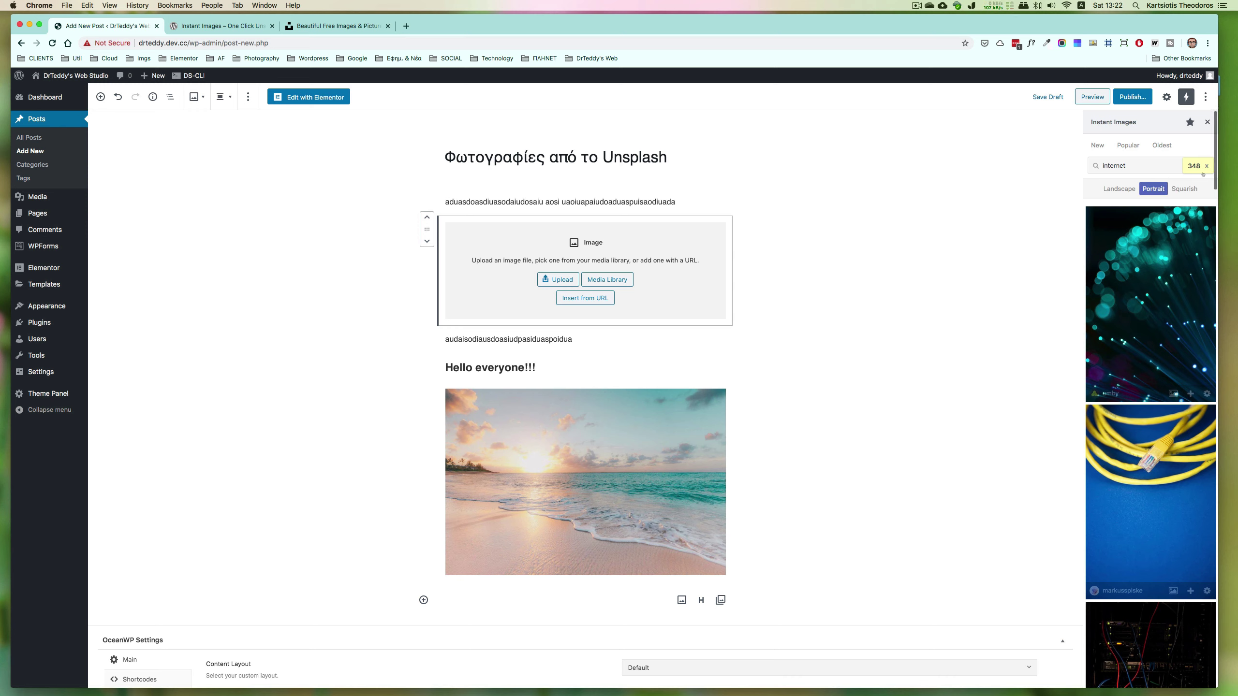
# Filter the "internet" photos by Landscape orientation and upload the red Internet sign photo to the media library.
pyautogui.click(1121, 189)
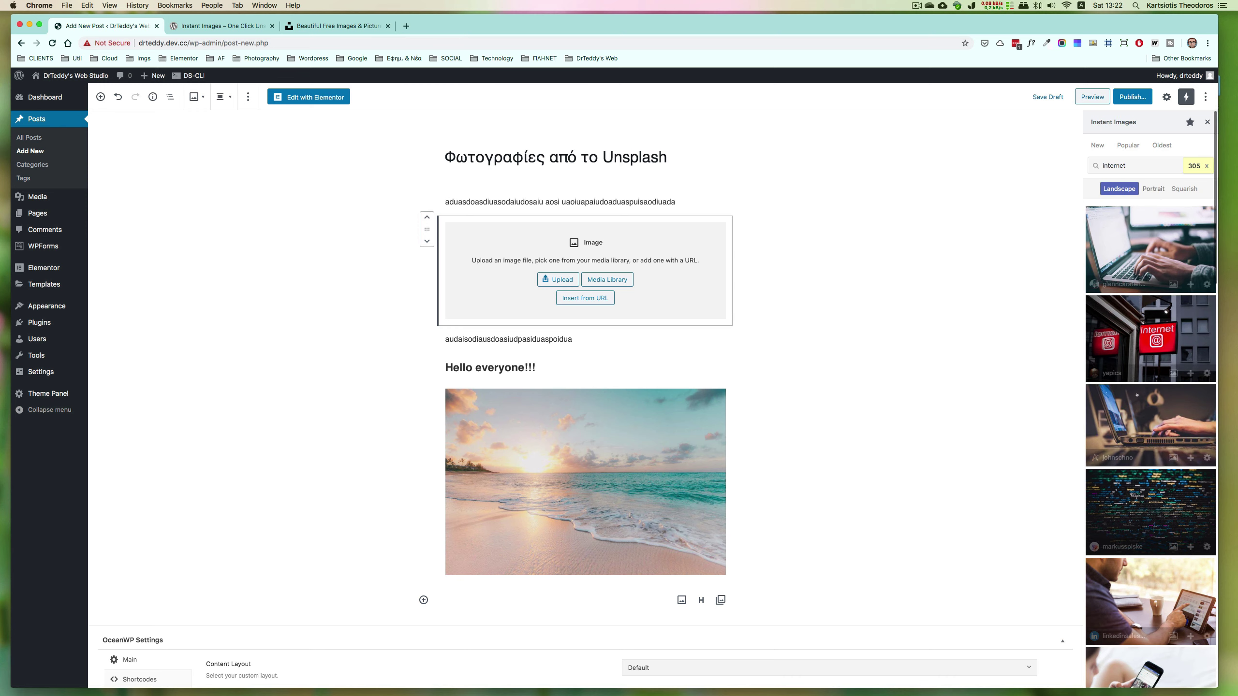
pyautogui.moveTo(1147, 409)
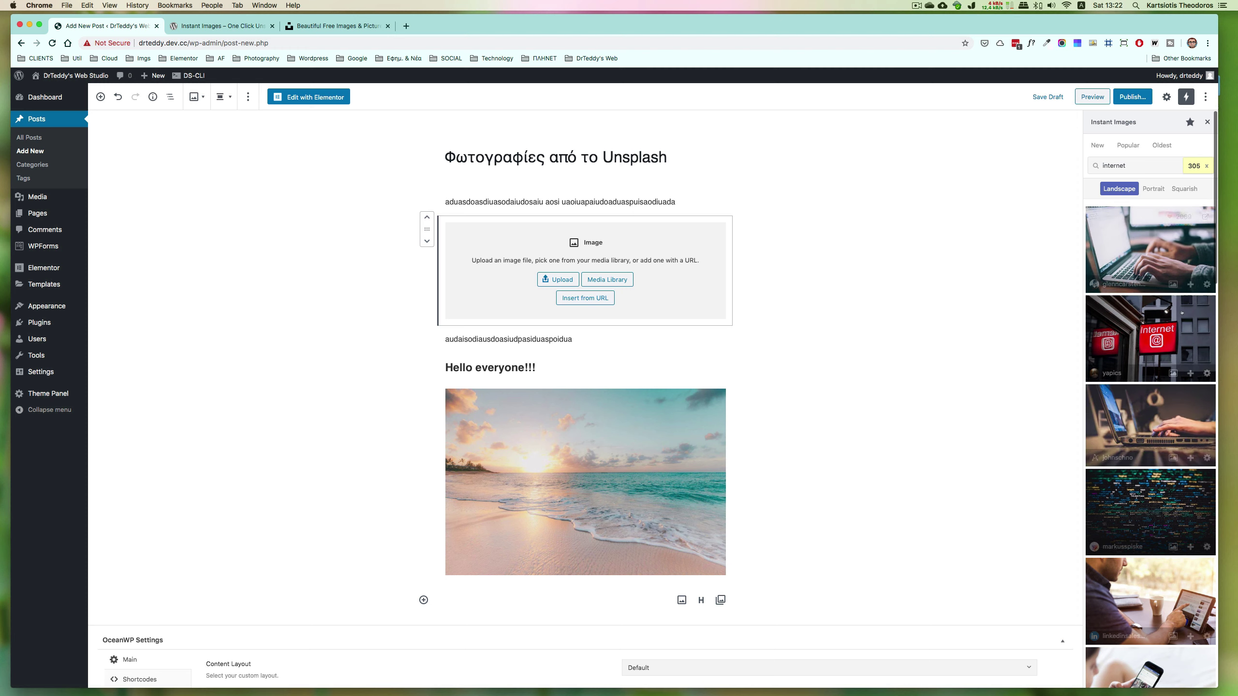
pyautogui.click(1172, 374)
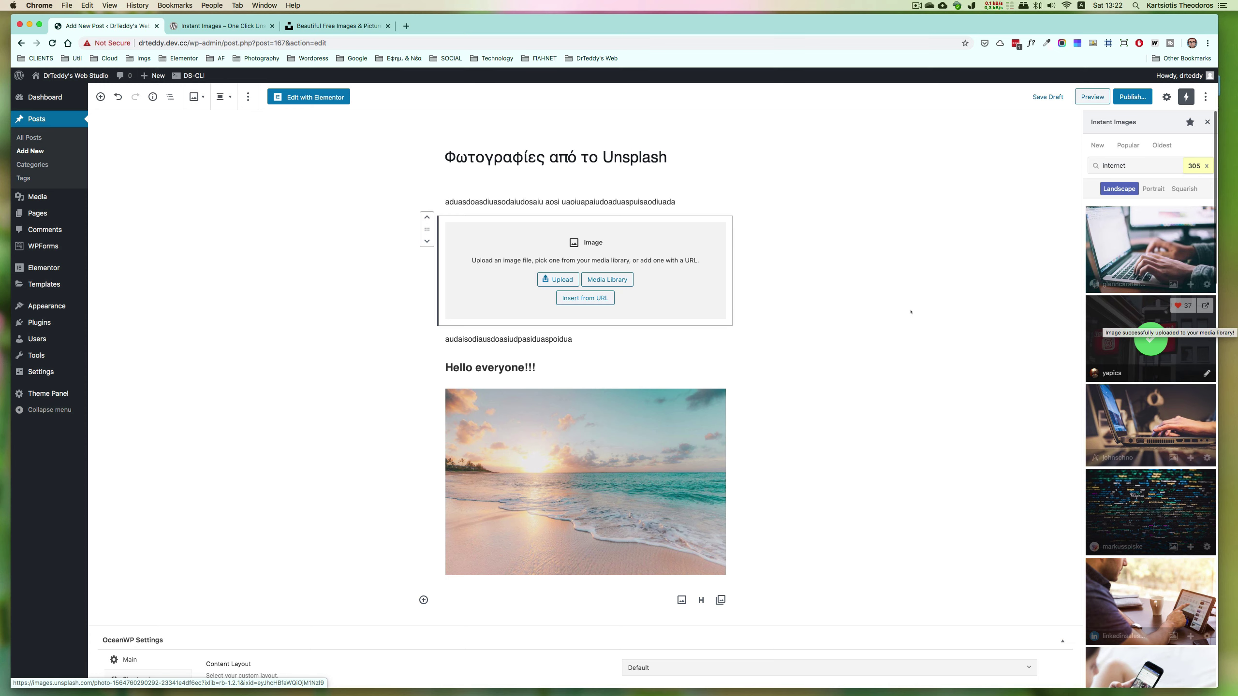
# Fill the empty image block between the two filler paragraphs with the red Internet sign photo from the media library.
pyautogui.click(610, 279)
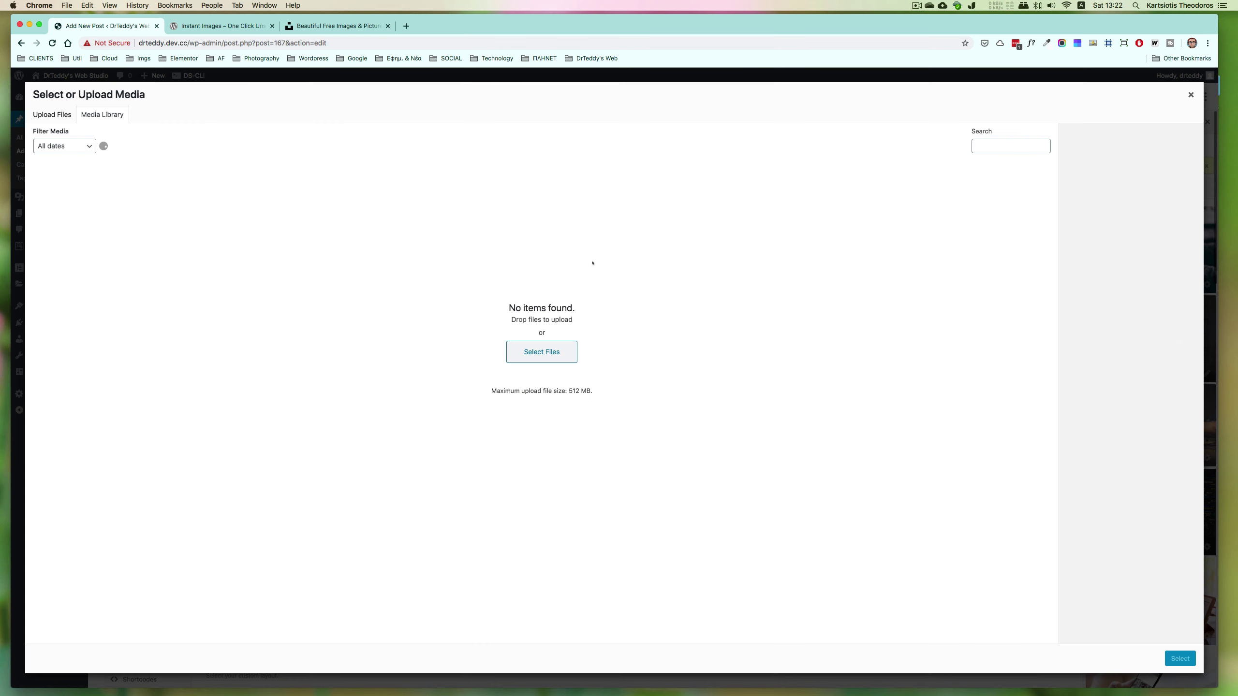
pyautogui.click(73, 182)
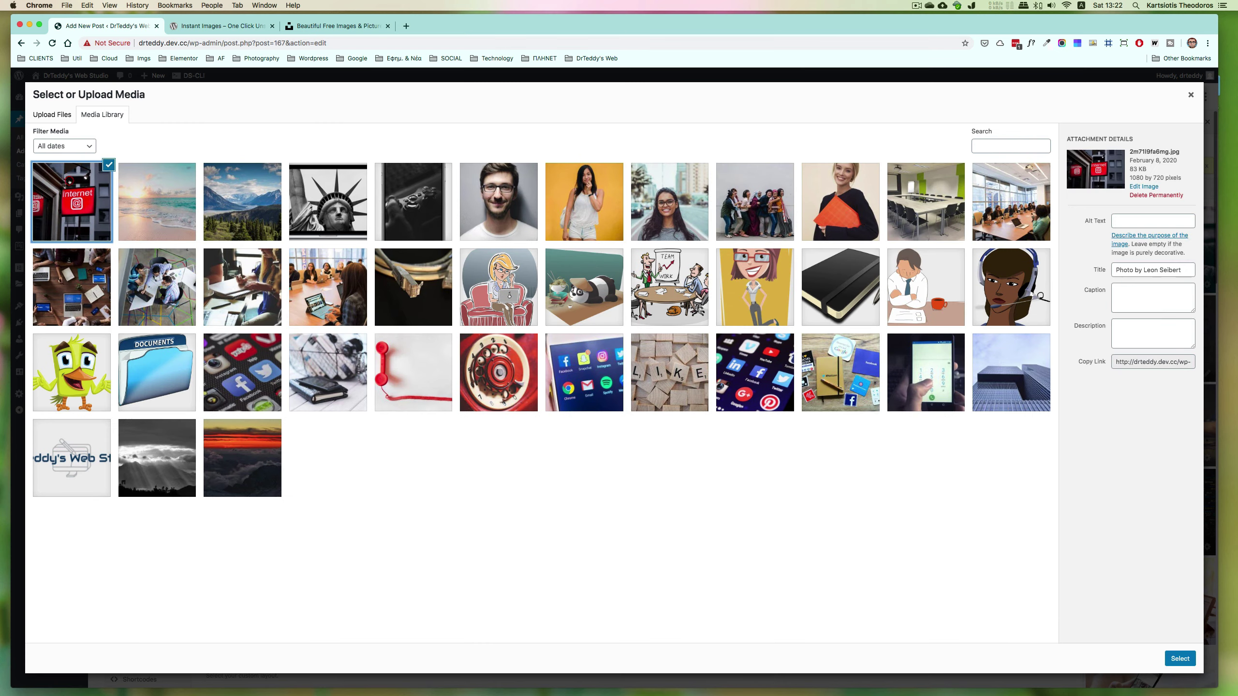
pyautogui.click(1180, 658)
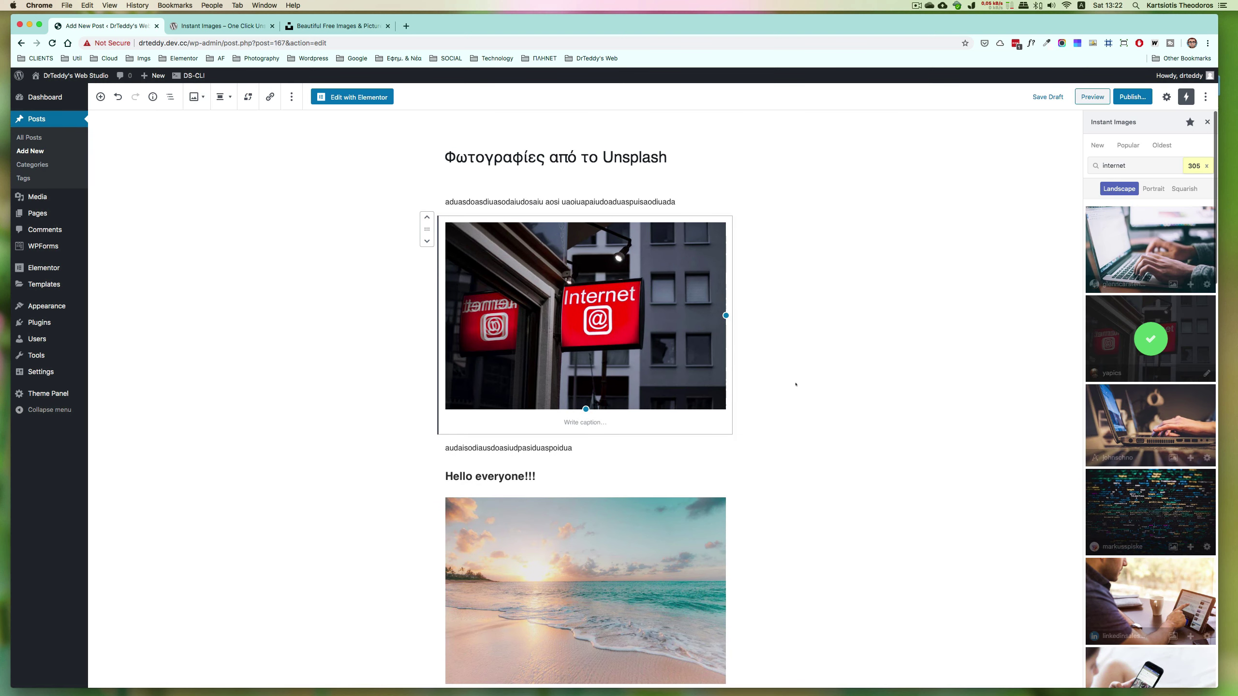